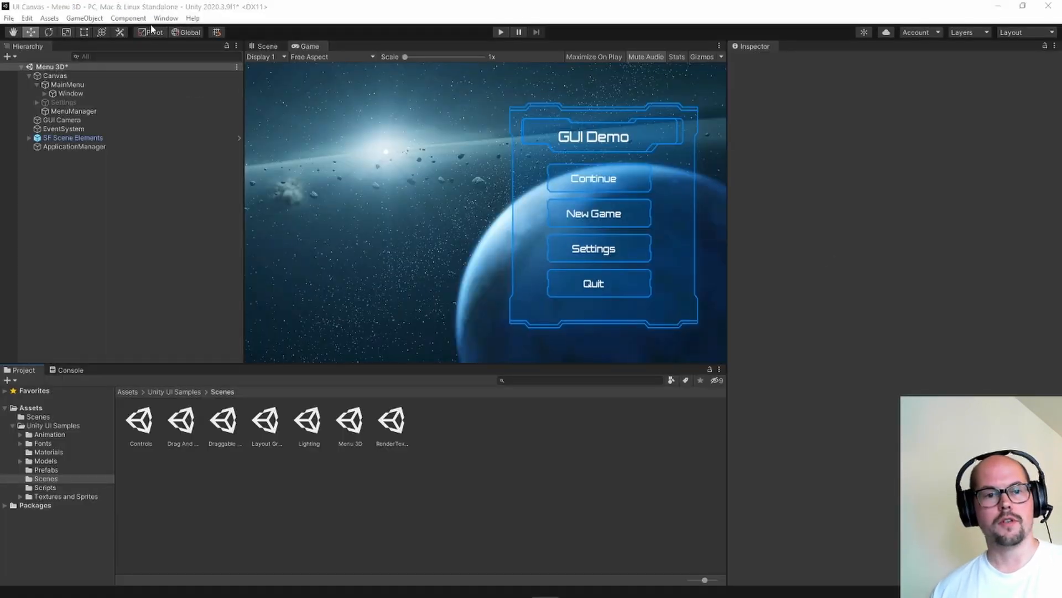
Step: Show the Unity Samples: UI package in the Package Manager, closing the manager when done
click(166, 18)
click(214, 120)
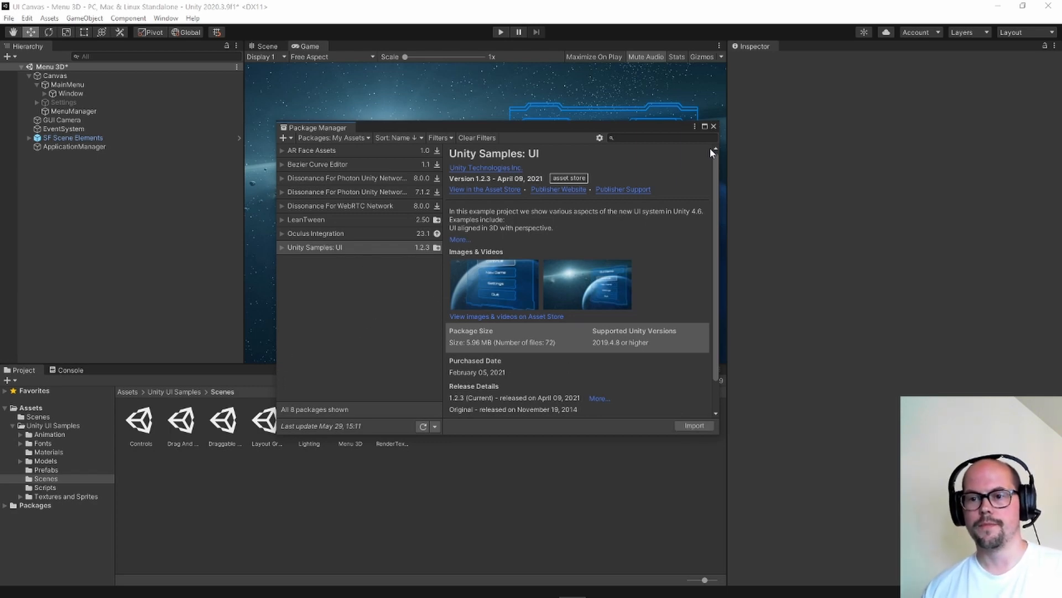
click(714, 128)
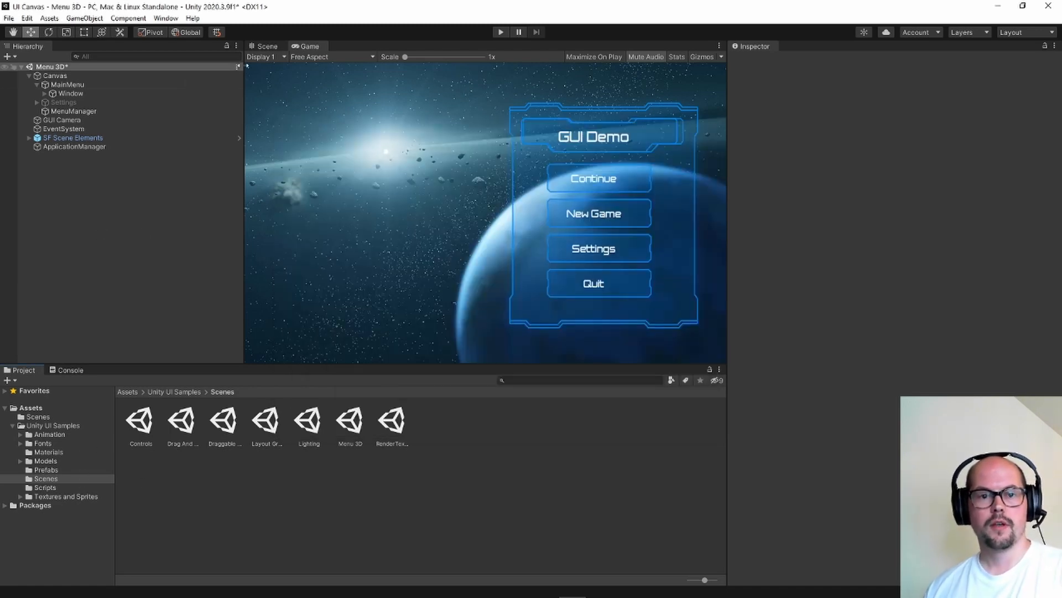
Step: Inspect the menu Canvas in the Scene view and look through its available render modes
click(269, 45)
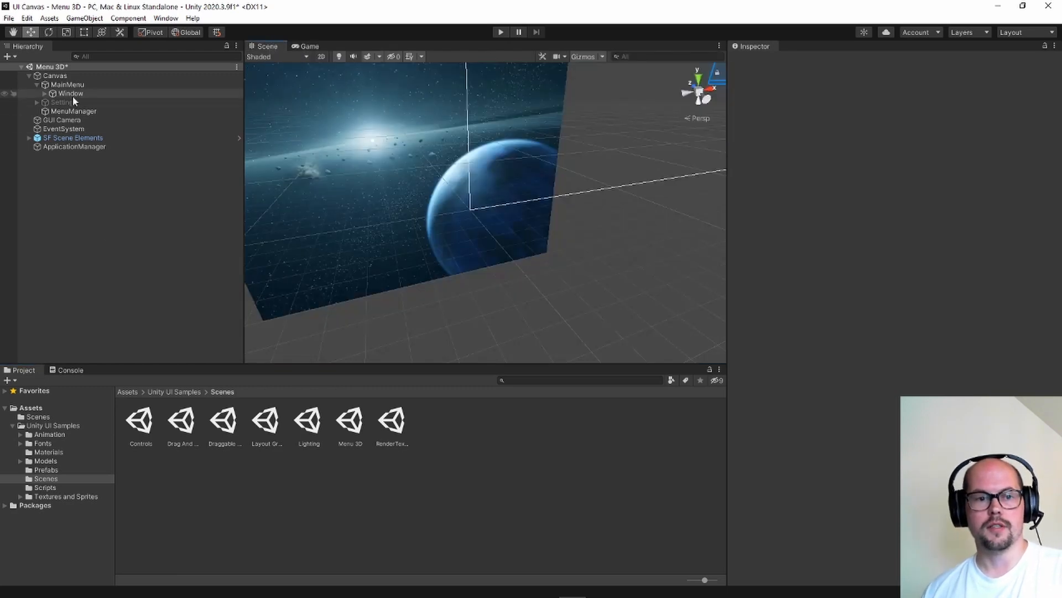
double_click(66, 76)
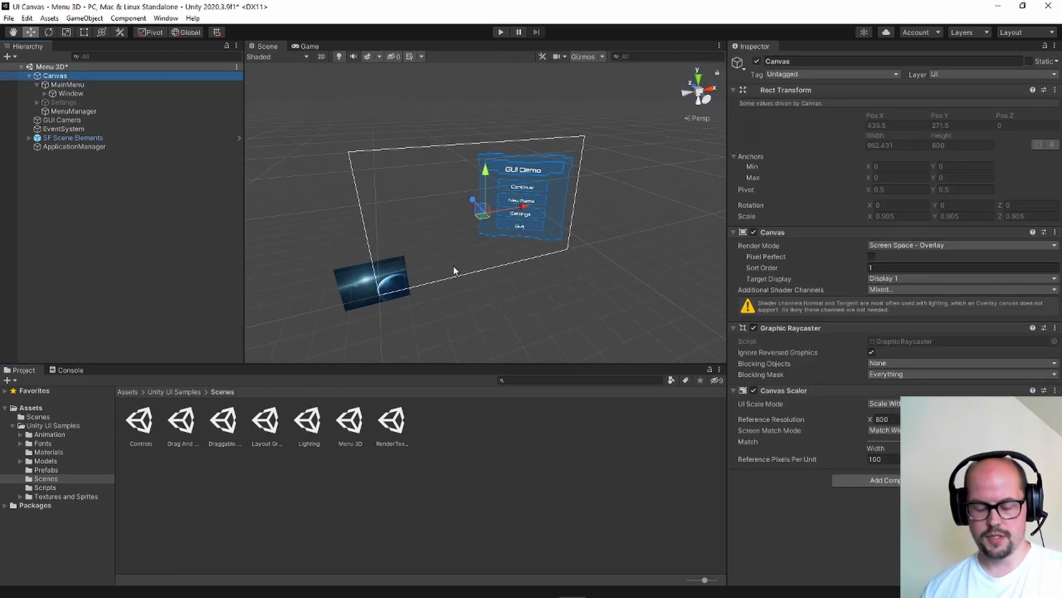
mouse_move(343, 234)
alt+mouse_down()
mouse_move(513, 240)
mouse_move(343, 234)
alt+mouse_up()
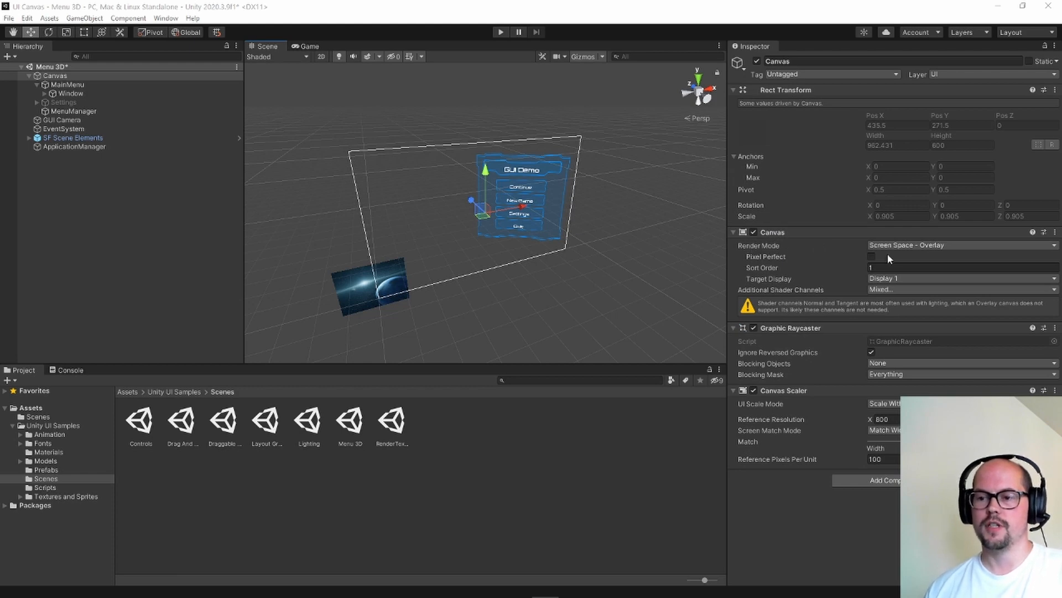
click(988, 246)
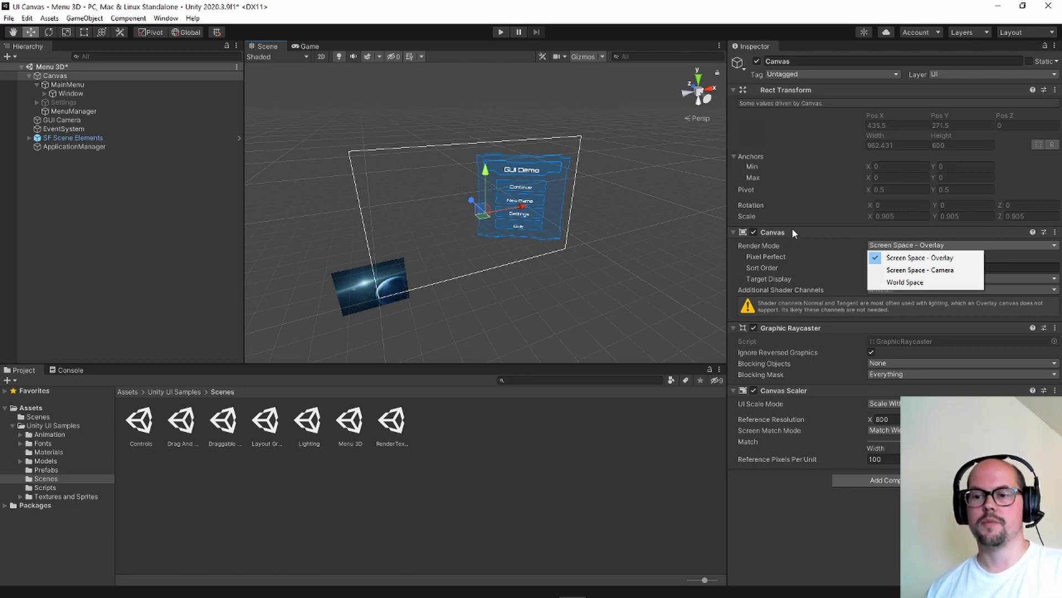
click(736, 129)
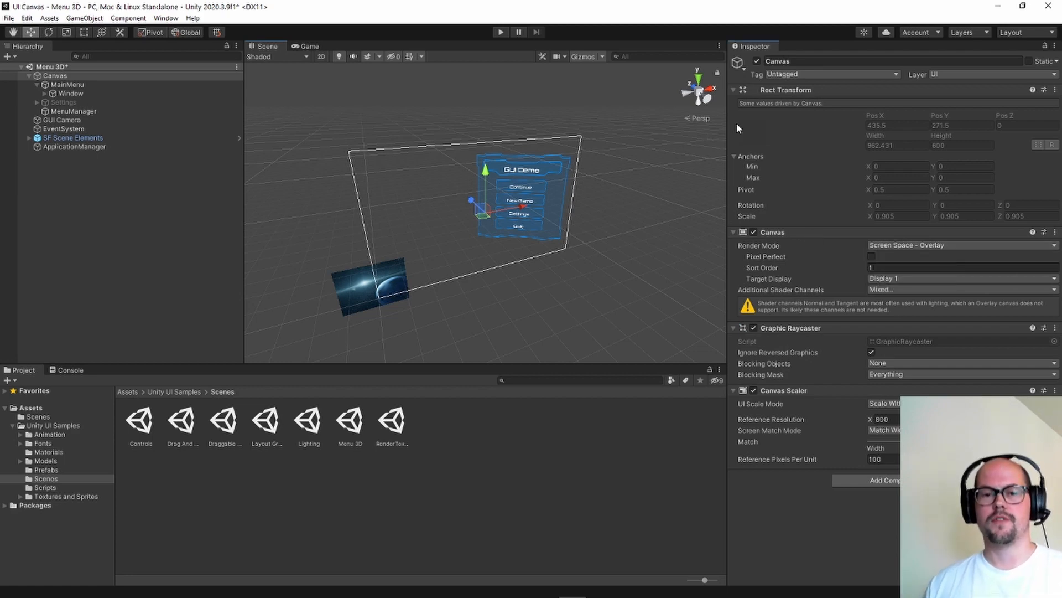
Step: Play-test the overlay menu in the Game view, stopping play mode when done
click(306, 46)
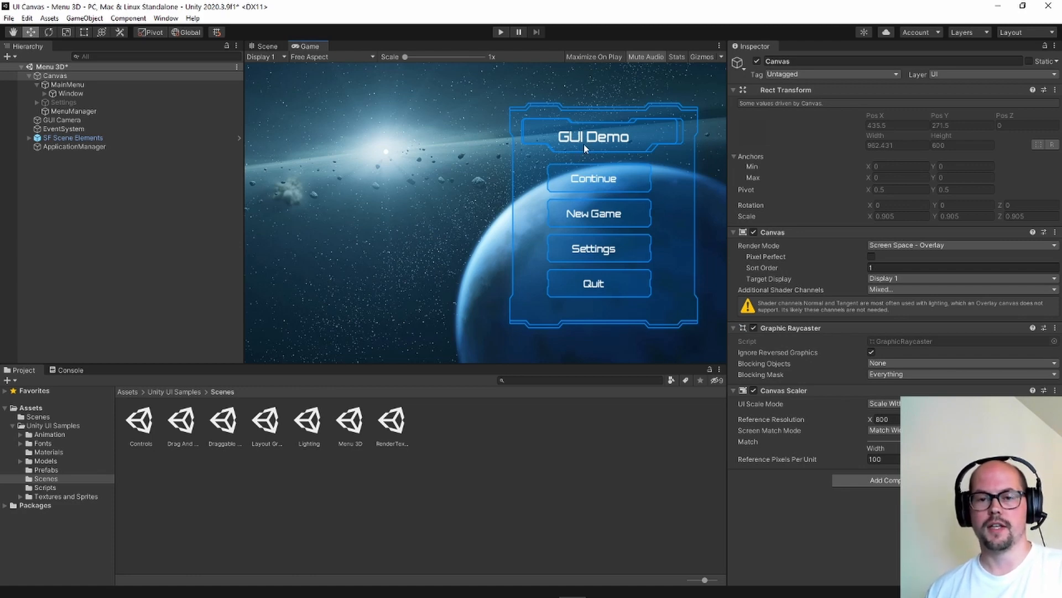
click(499, 33)
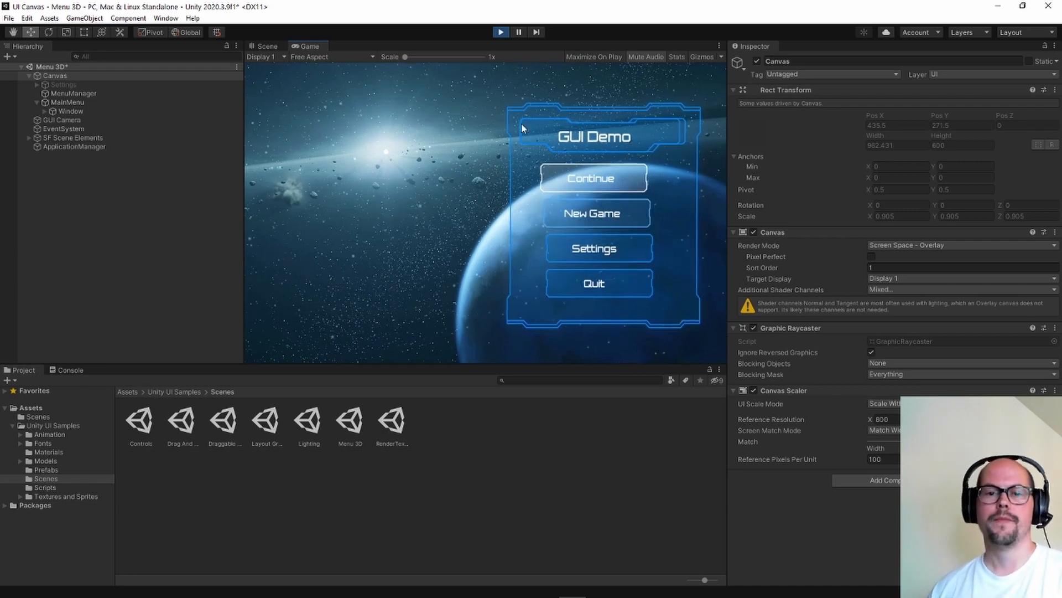
click(501, 32)
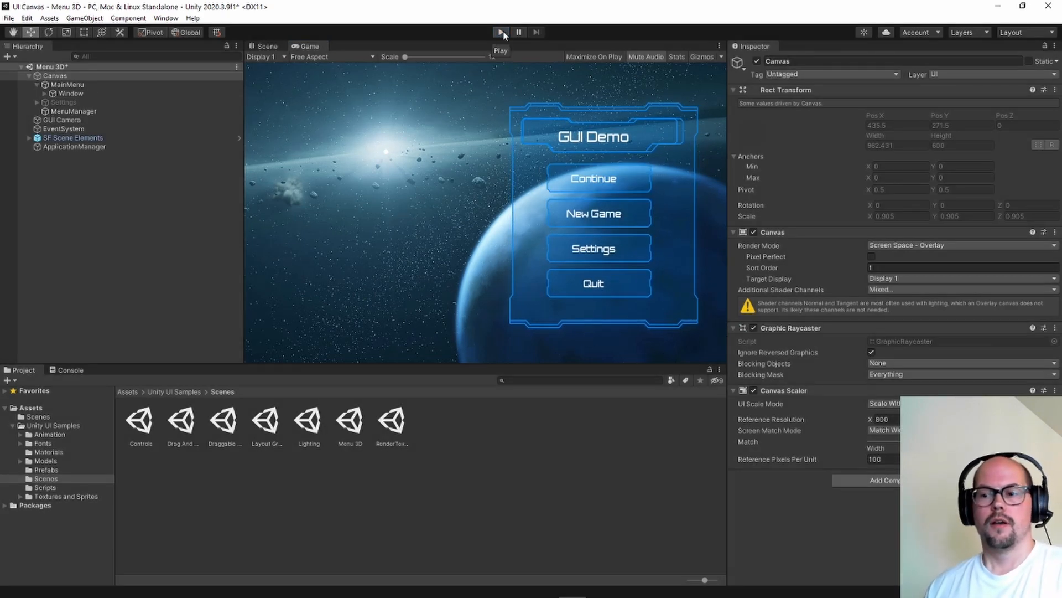
Step: Set the menu Canvas's render mode to Screen Space - Camera and inspect the canvas and its Window in the Scene view
click(917, 244)
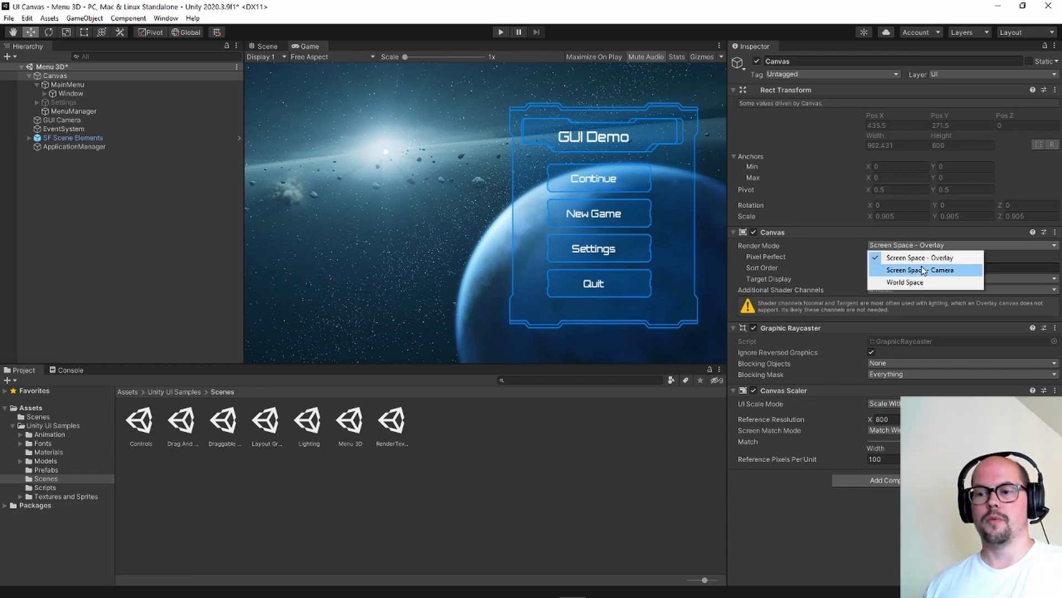
click(921, 269)
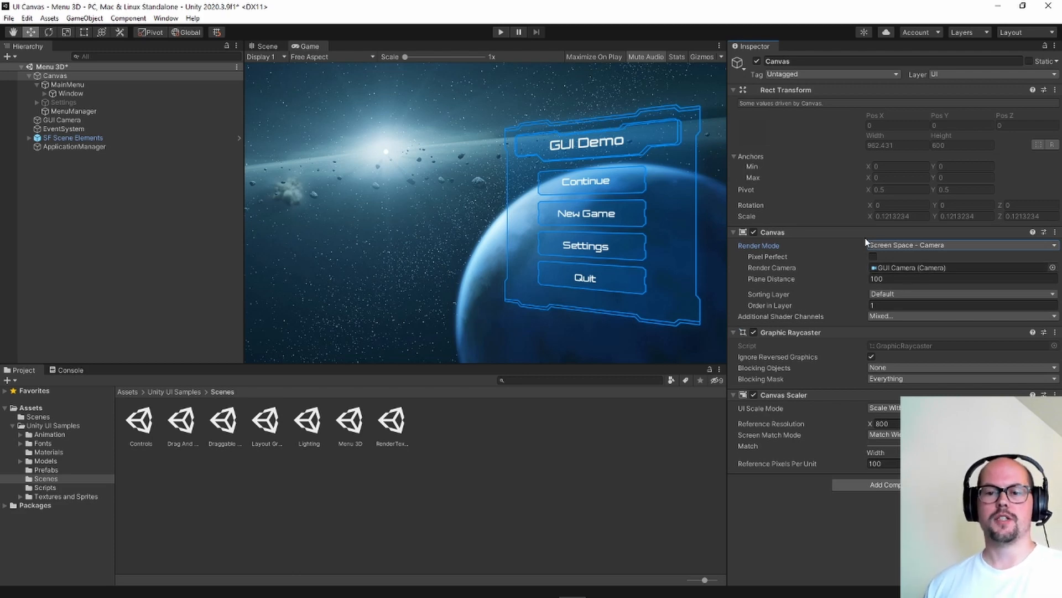
click(257, 44)
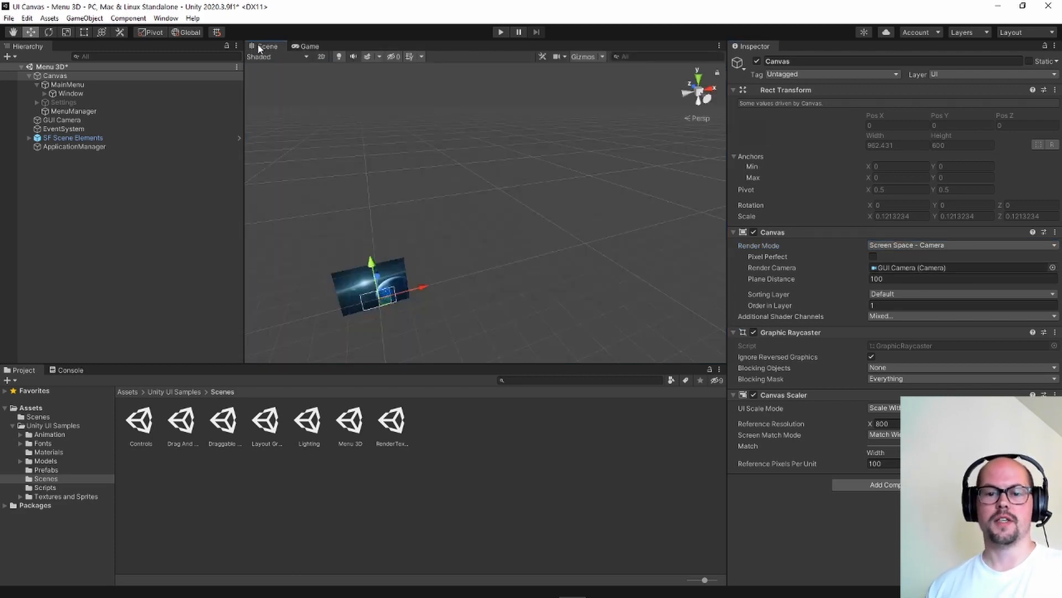
double_click(64, 75)
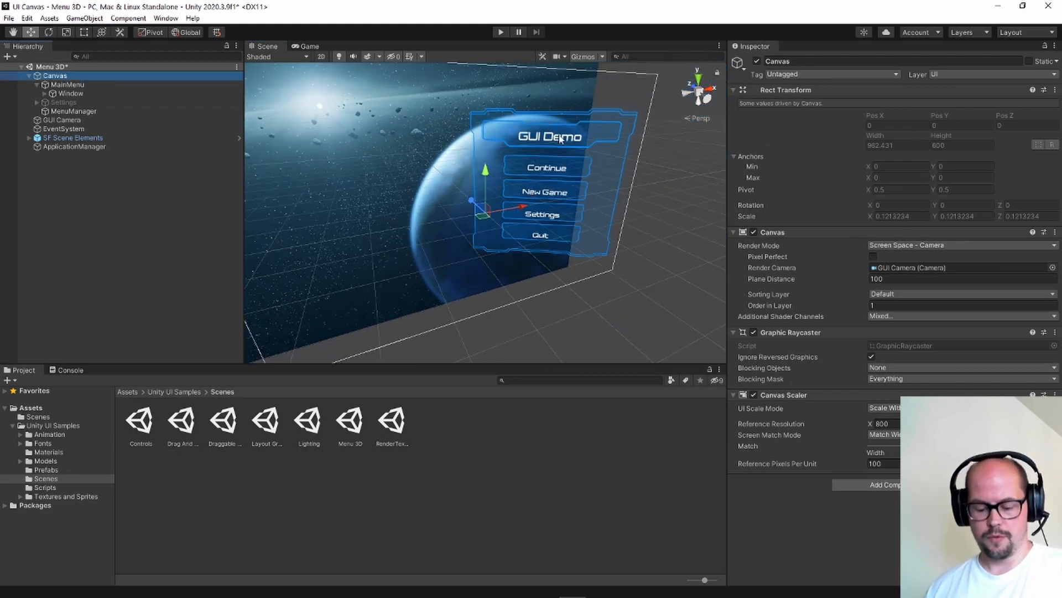
alt+drag(543, 177, 597, 206)
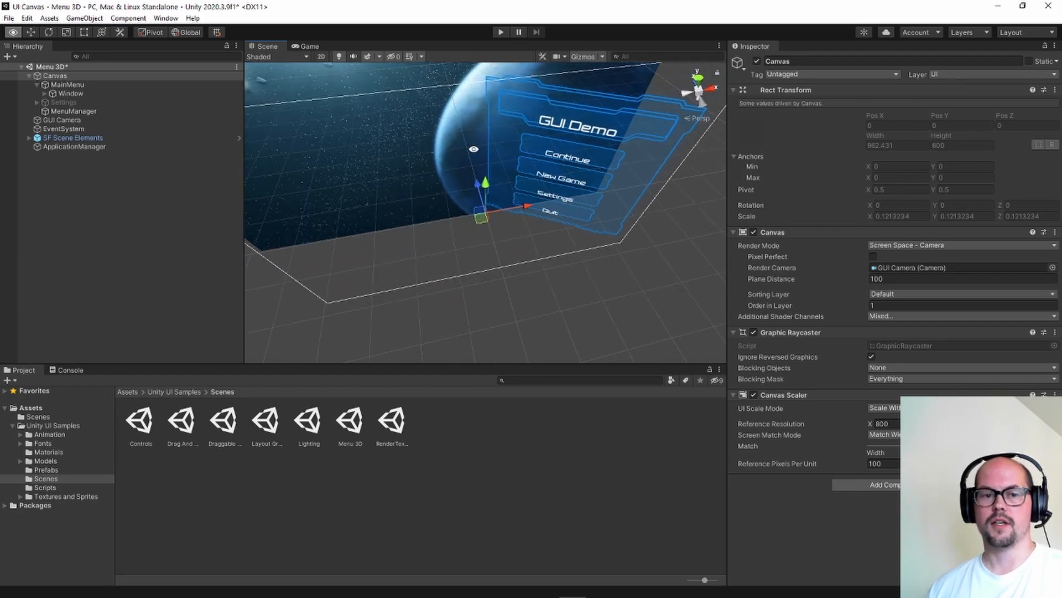
click(87, 92)
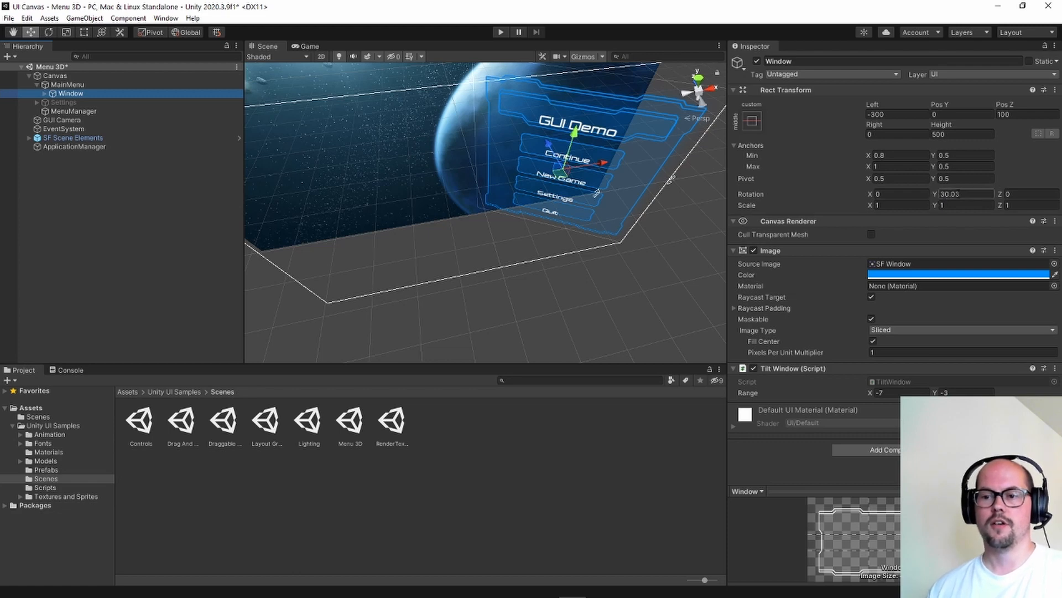
click(44, 76)
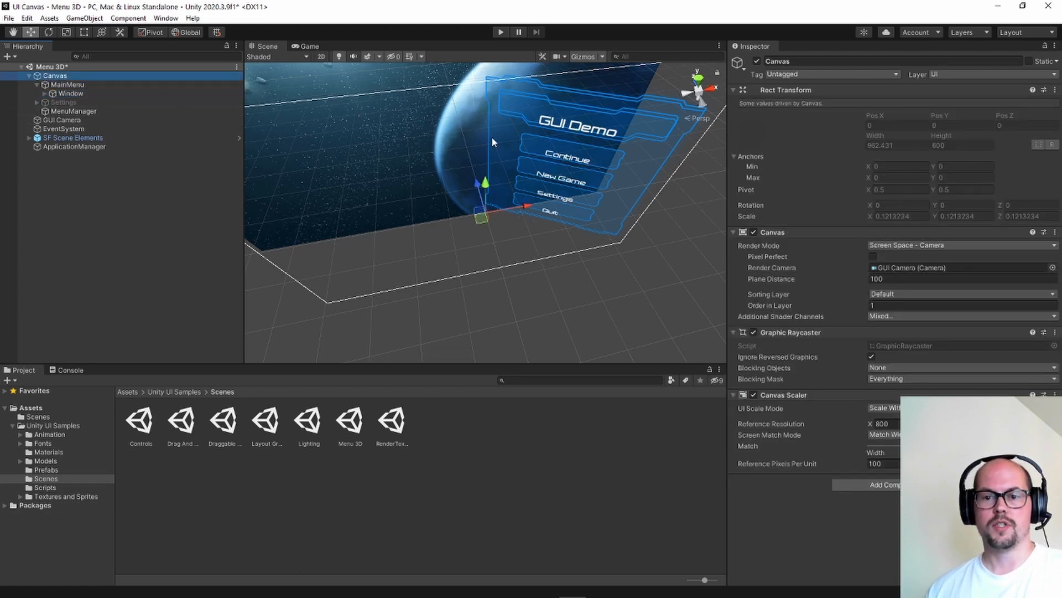
Step: Play-test the camera-rendered menu in the Game view and exit play mode
click(306, 46)
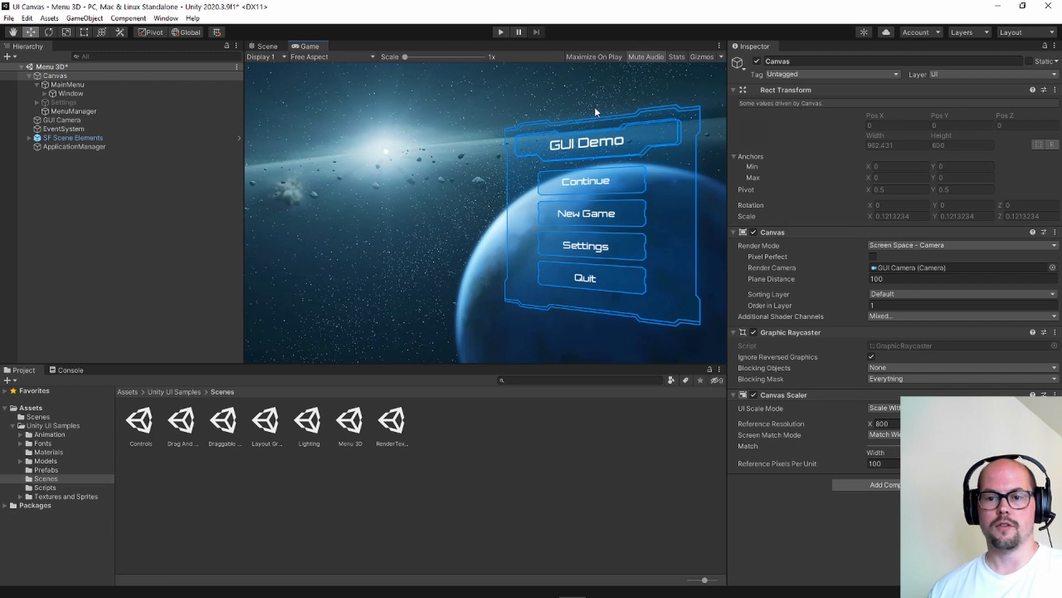
click(500, 33)
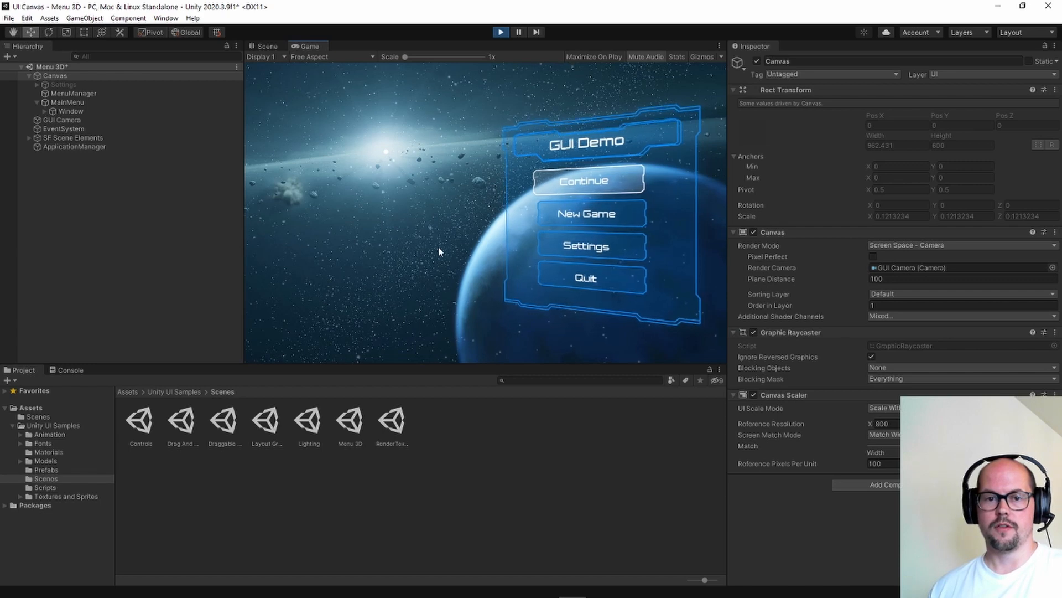
click(500, 33)
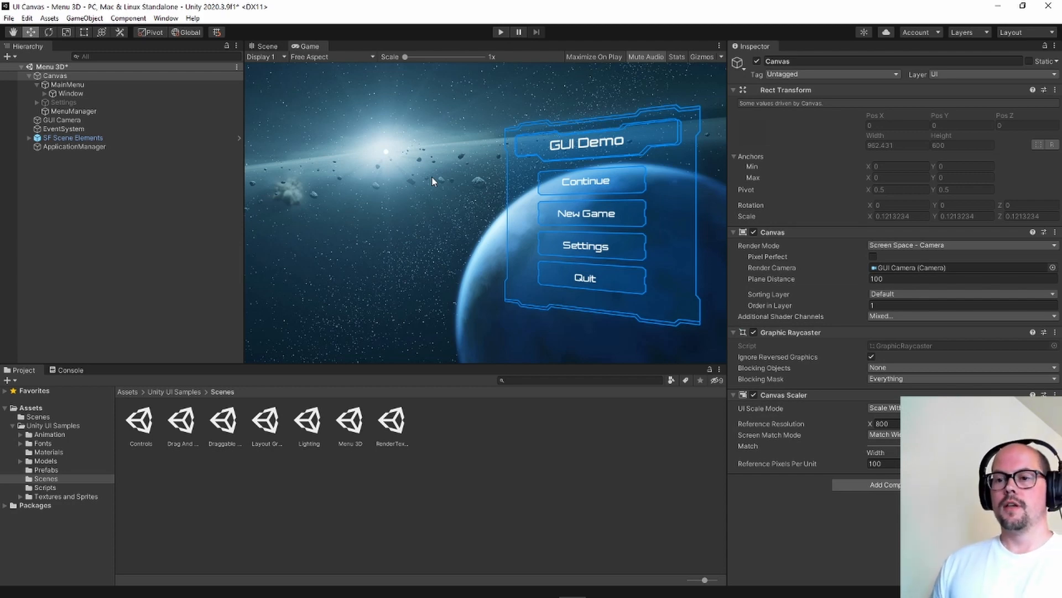
Step: Set the menu Canvas's render mode to World Space and show it in the Scene view
click(890, 245)
click(886, 282)
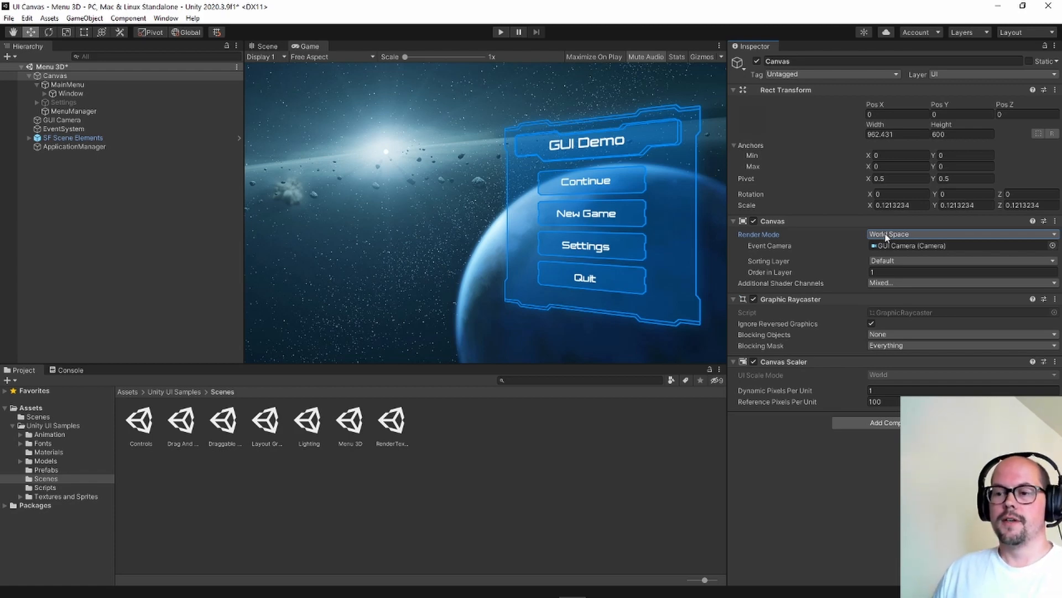
click(264, 46)
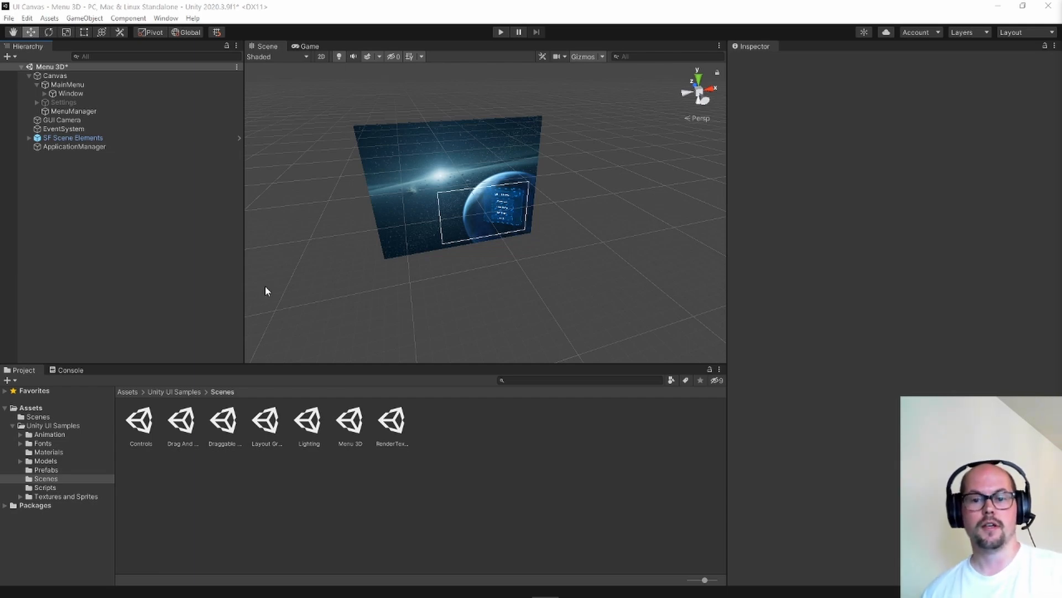
Step: Add a Capsule 3D object at the root of the scene, keep its default name and frame it in the Scene view
right_click(60, 190)
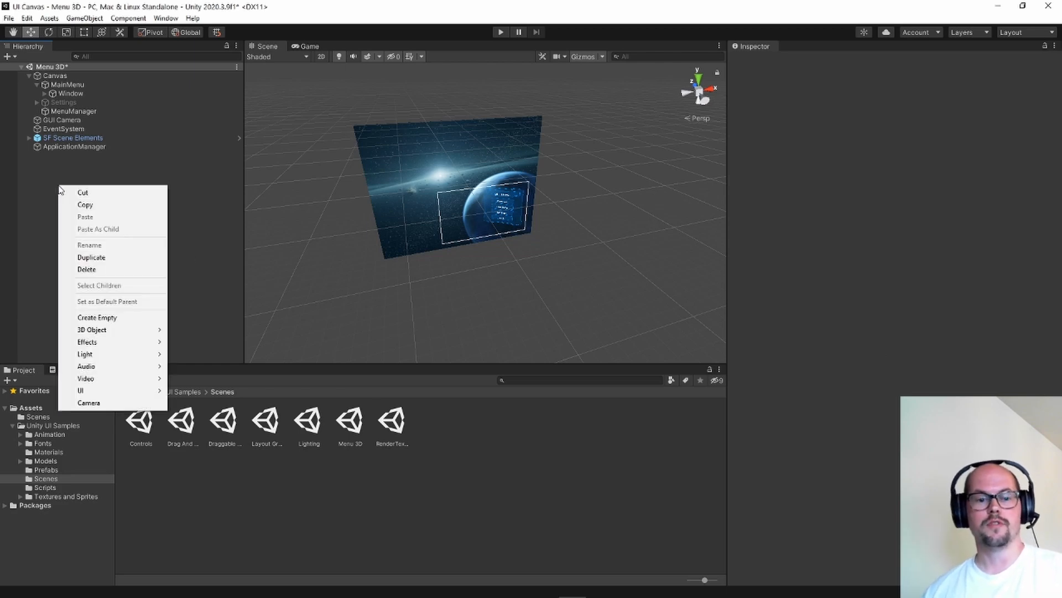
mouse_move(111, 330)
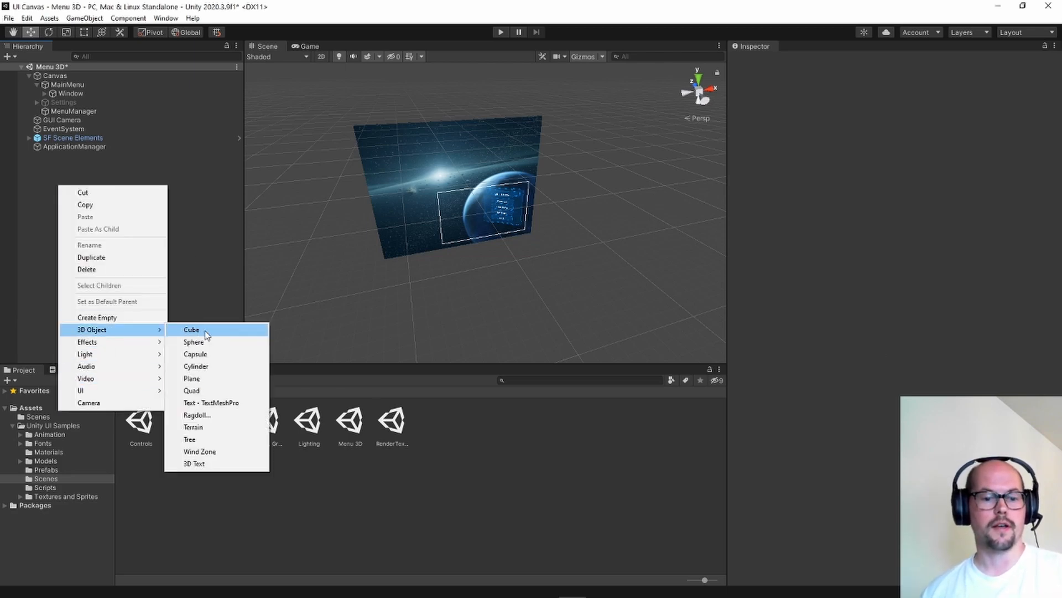
click(209, 353)
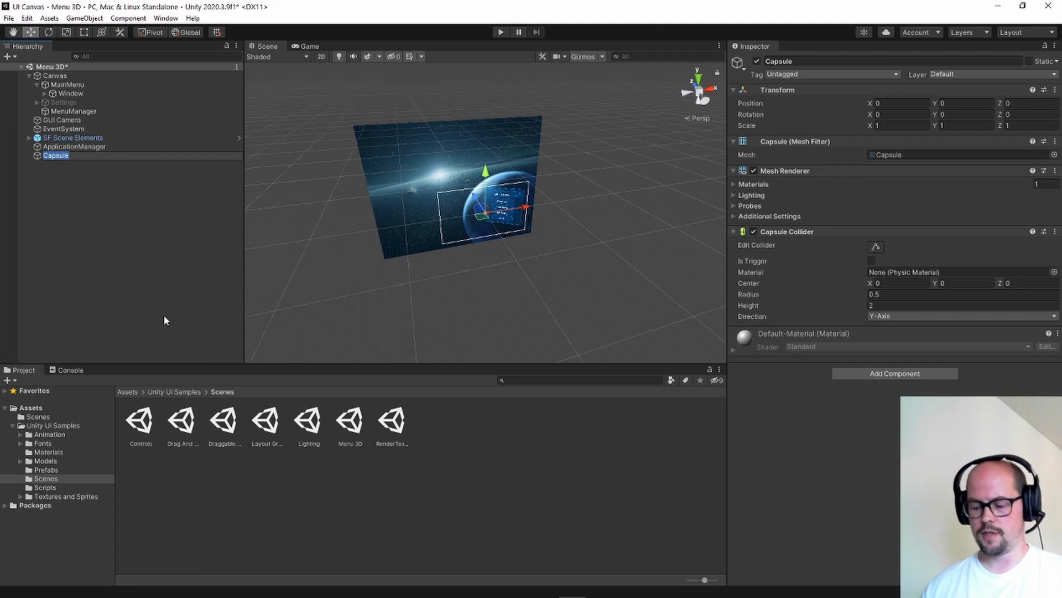
key(Return)
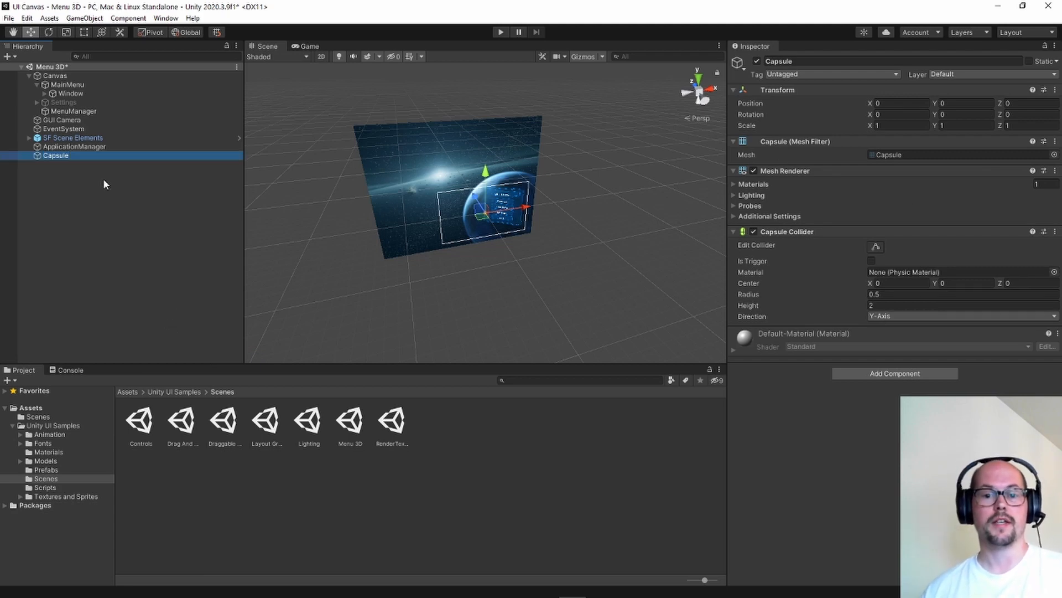
double_click(75, 155)
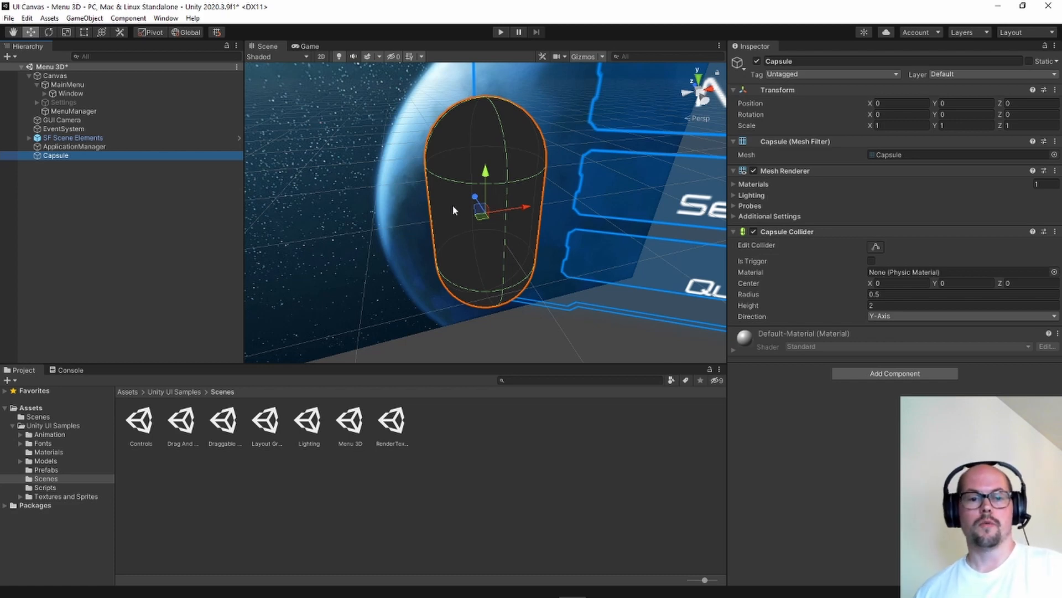
Step: Add a UI Canvas as a child of the Capsule, keep its default name and frame it in the Scene view
right_click(111, 157)
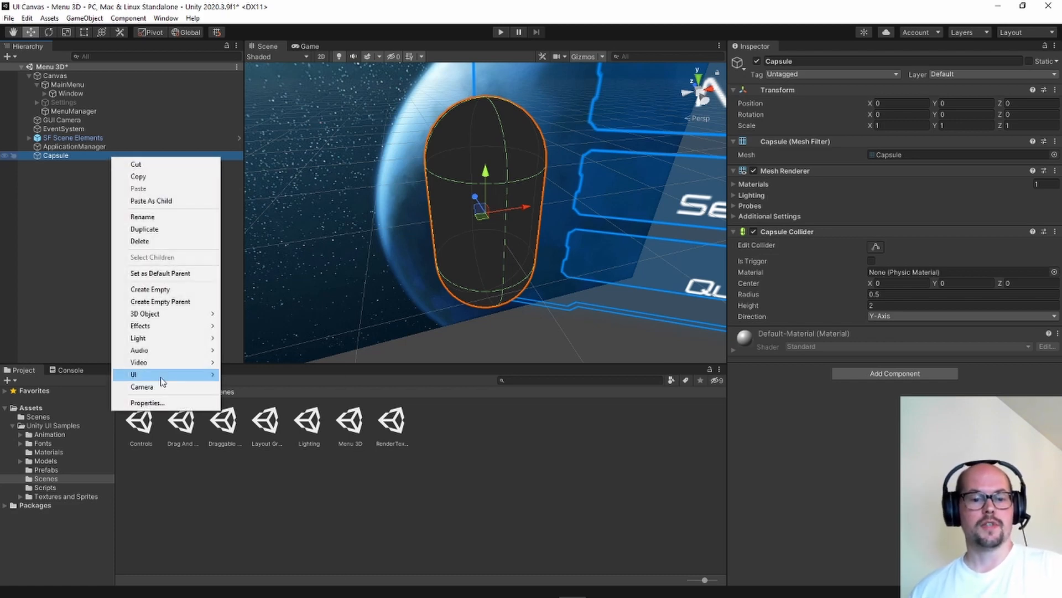
mouse_move(162, 381)
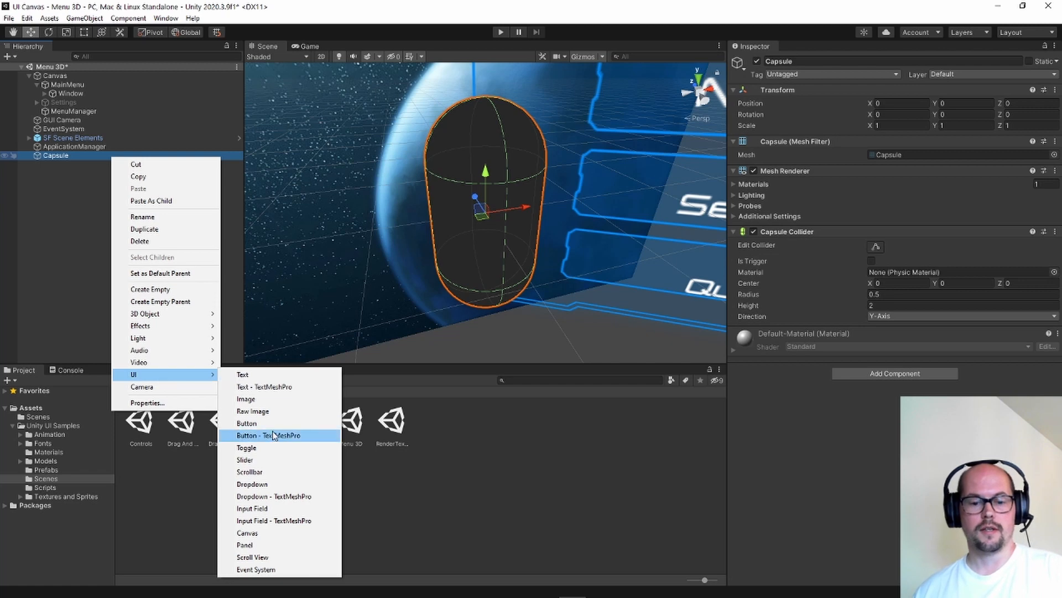
click(247, 532)
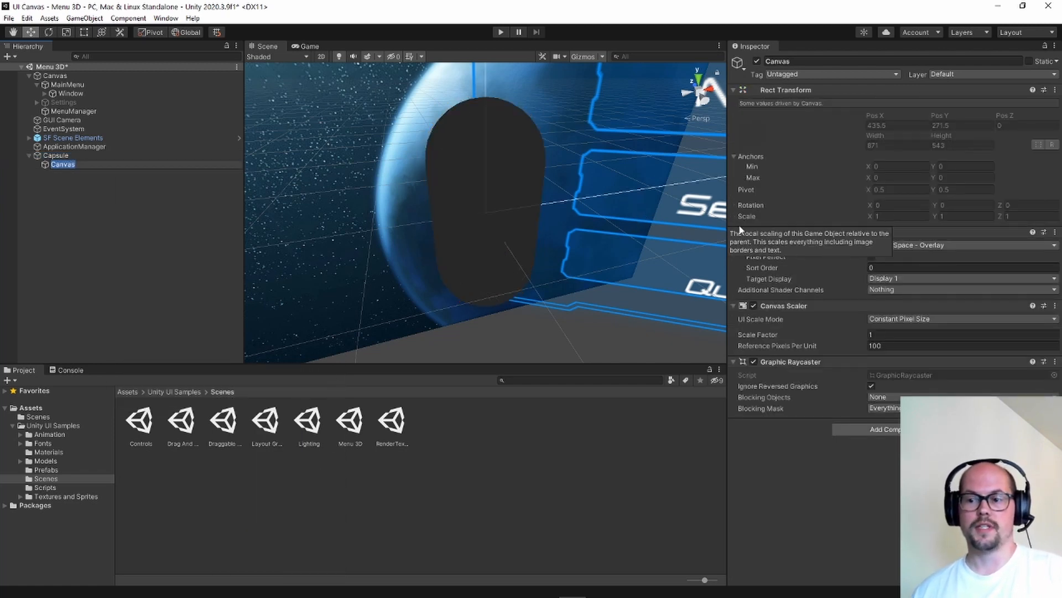
key(Return)
double_click(94, 162)
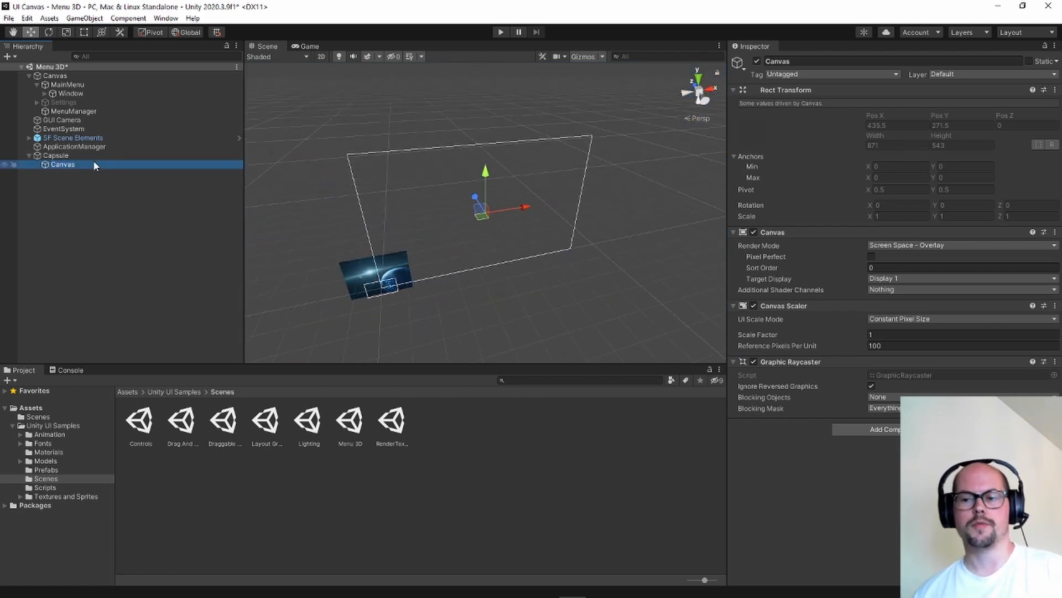
Step: Set the Capsule's child Canvas to World Space render mode and its Pos X and Pos Y to 0
click(885, 245)
click(928, 282)
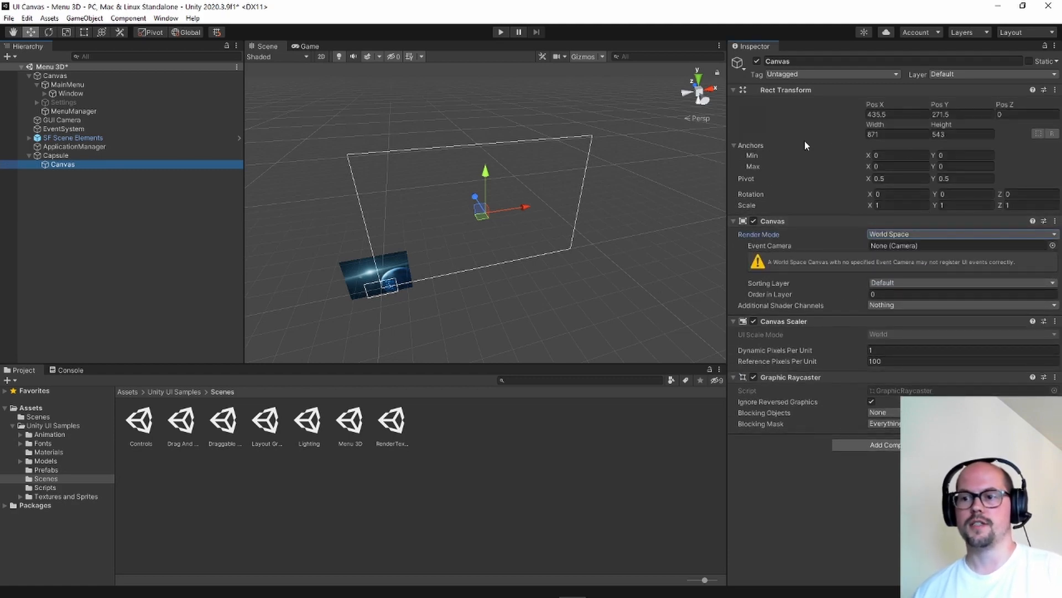
click(896, 117)
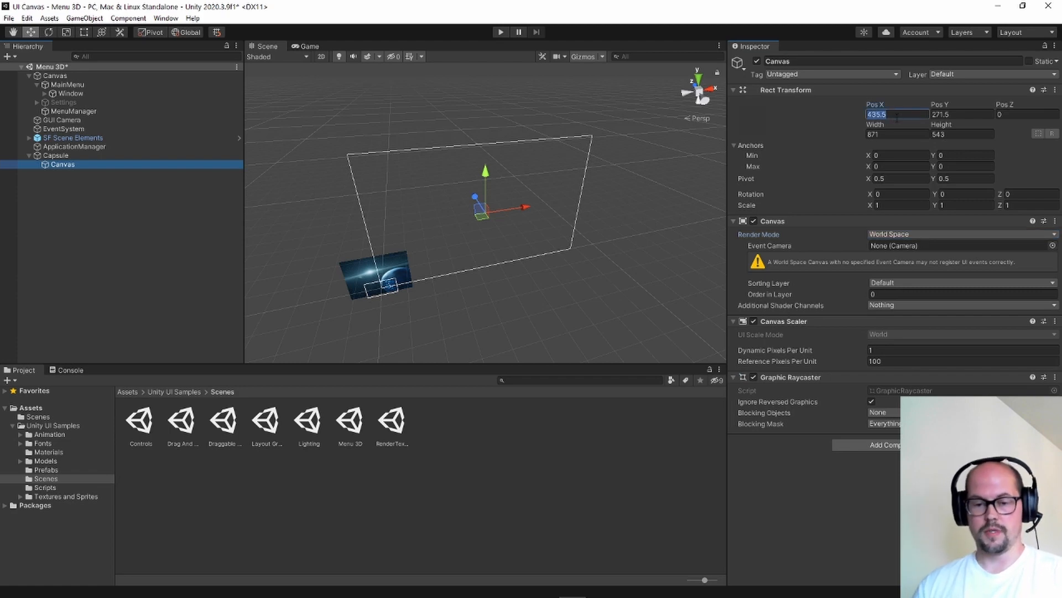
text(0)
key(Tab)
text(0)
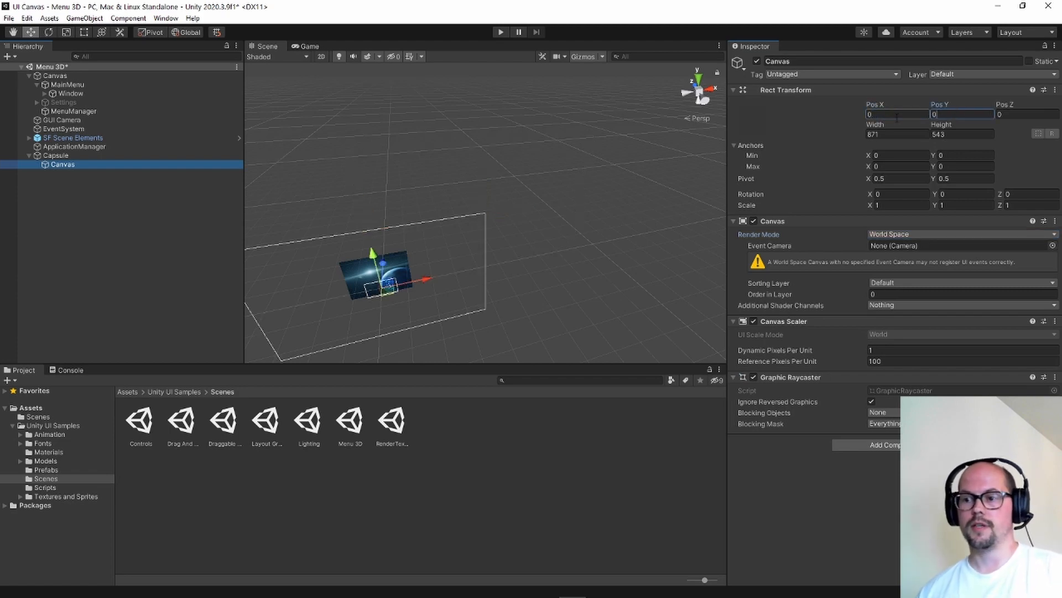
Step: Set the Pivot Y of the Capsule's child Canvas to 0 and its Pos Y to 1
click(953, 178)
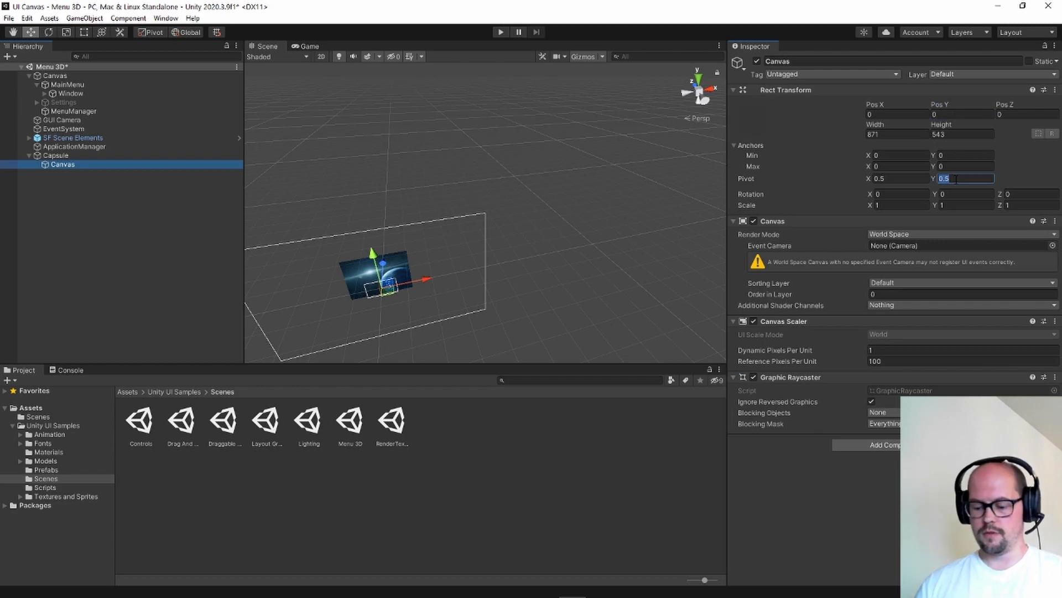
text(0)
click(958, 115)
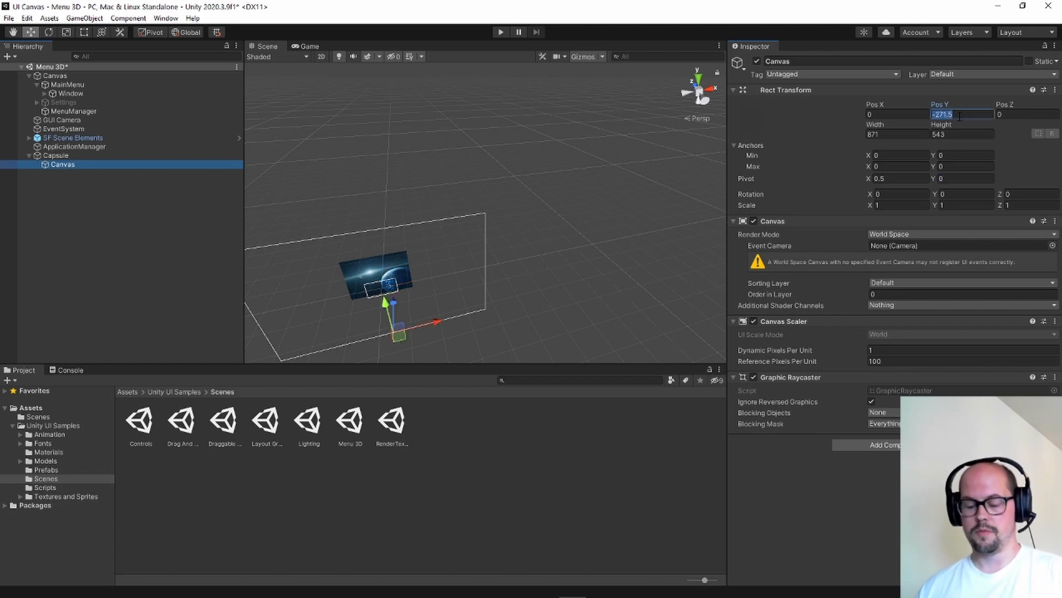
text(1)
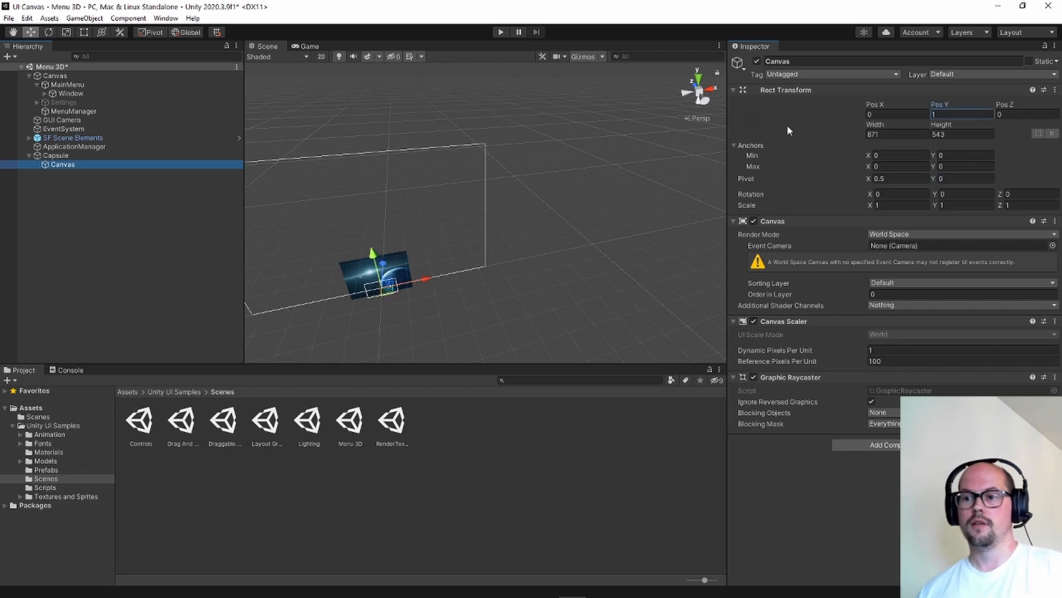
Step: Set the Capsule's child Canvas to a width of 800 and a height of 600
double_click(61, 155)
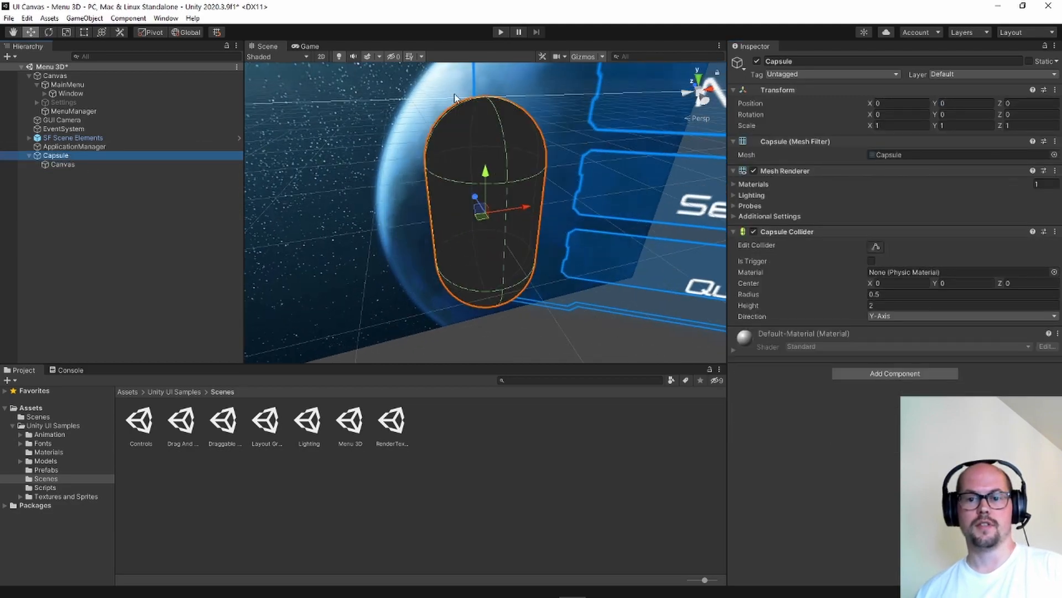
scroll(415, 128, down, 10)
alt+drag(440, 155, 454, 152)
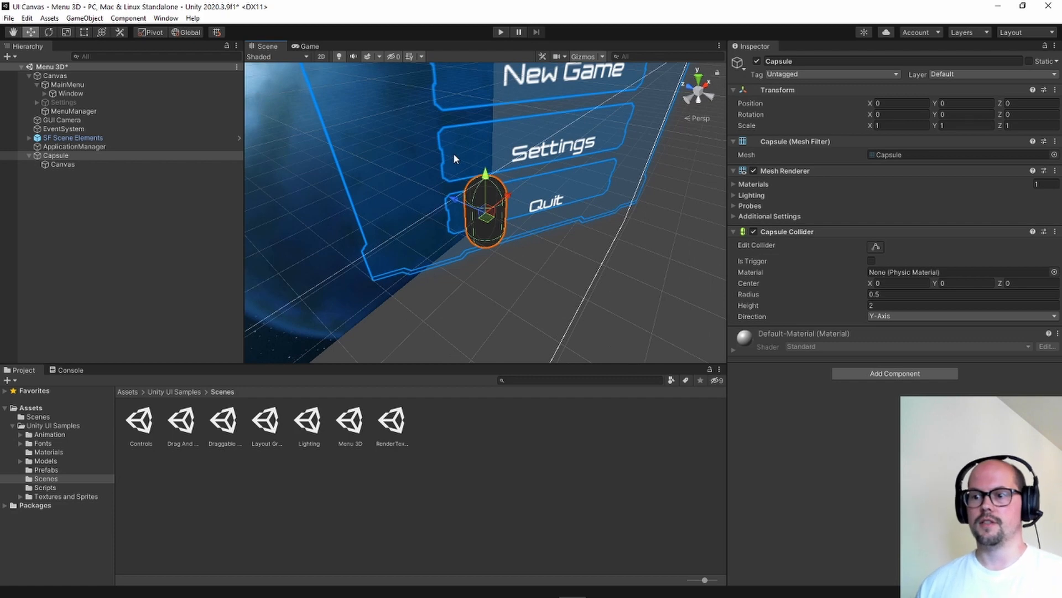
click(127, 166)
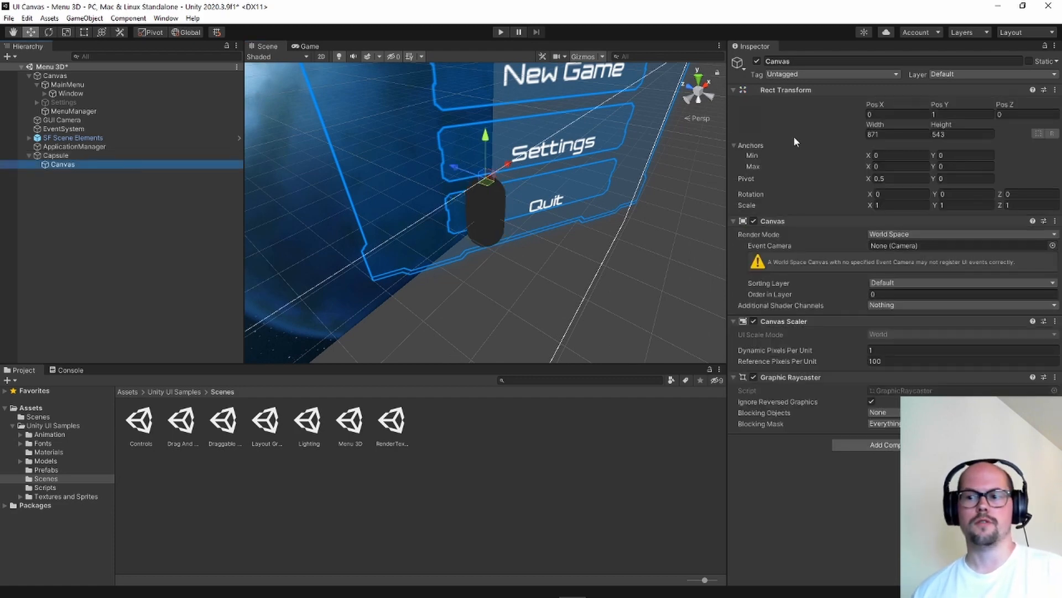
click(894, 135)
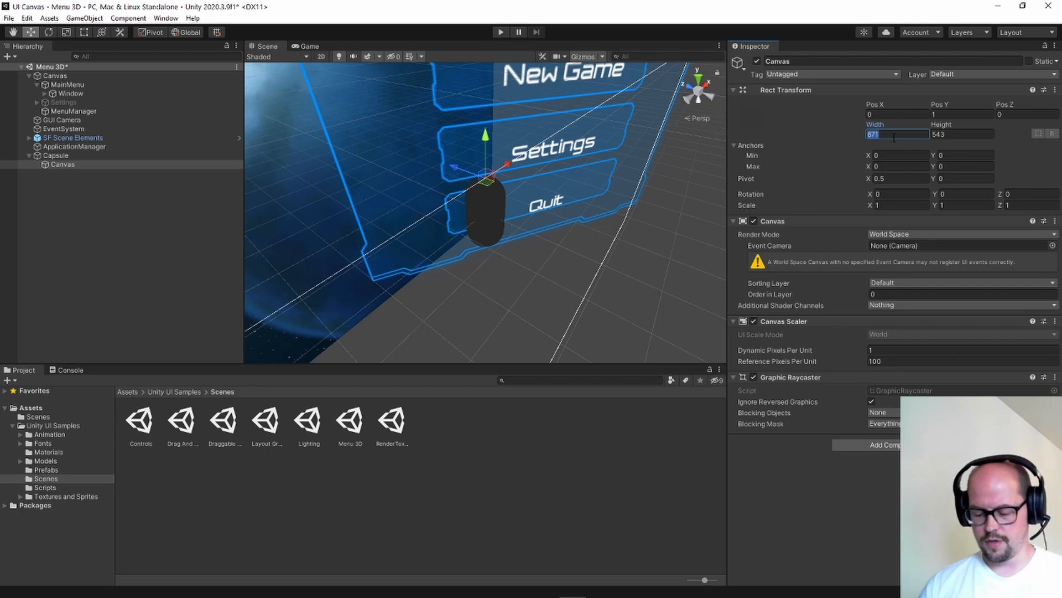
text(800)
key(Tab)
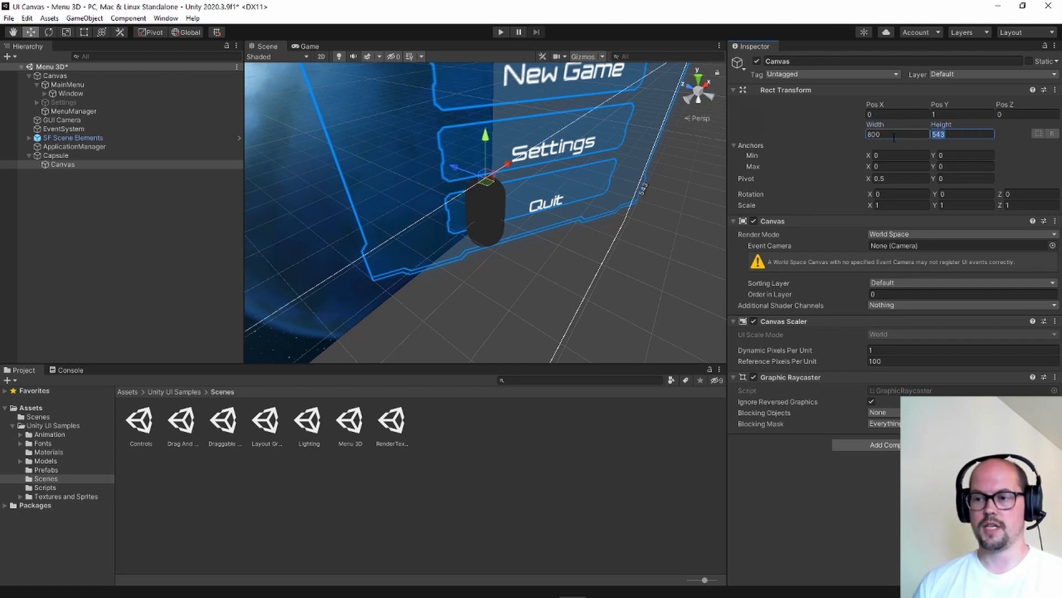
text(600)
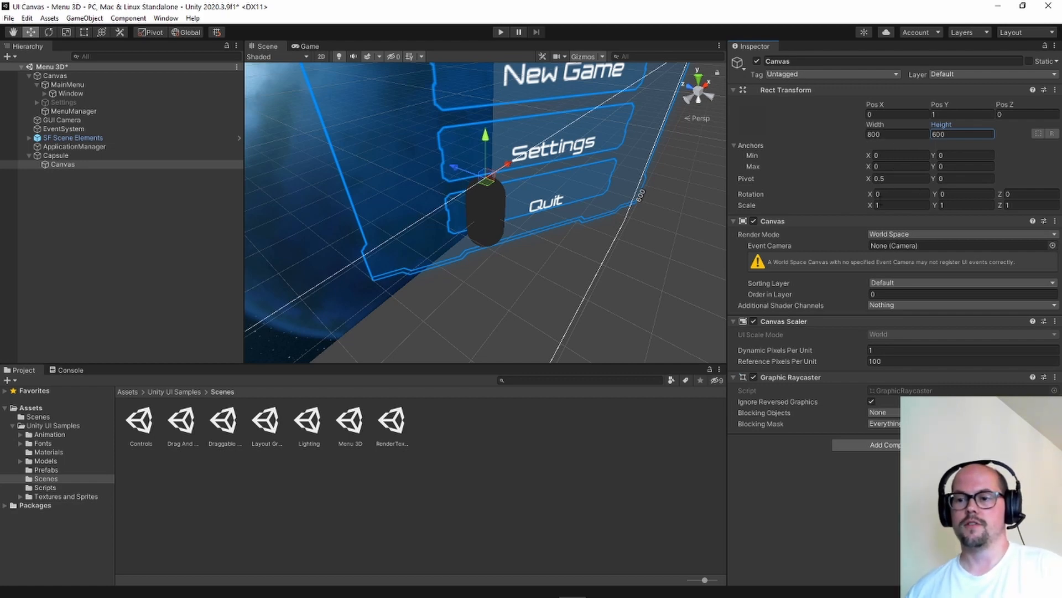
Step: Scale the Capsule's child Canvas to 1/800 (0.00125) on the X, Y and Z axes
click(884, 204)
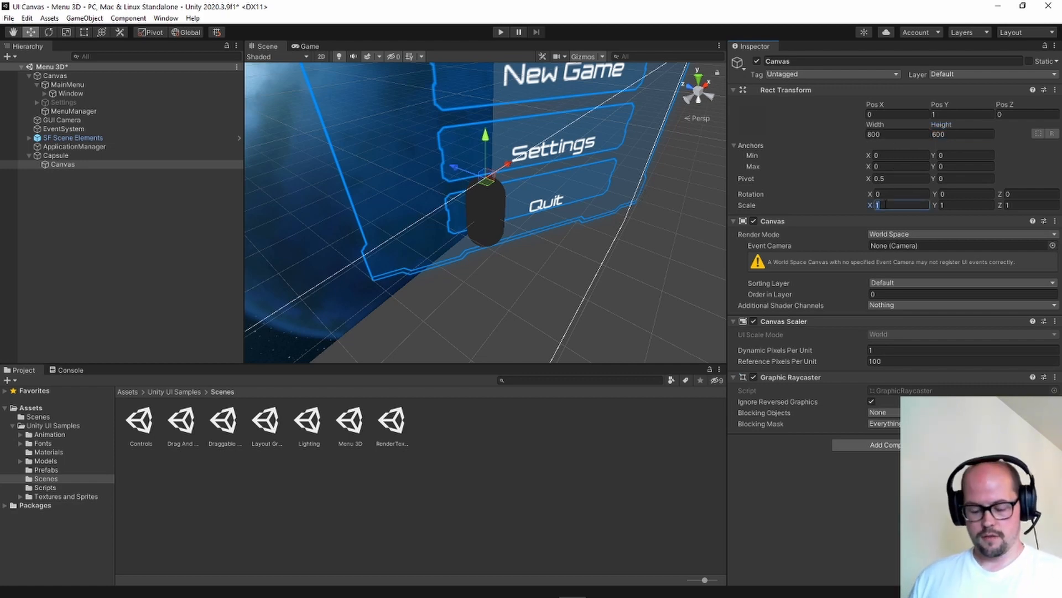
text(/)
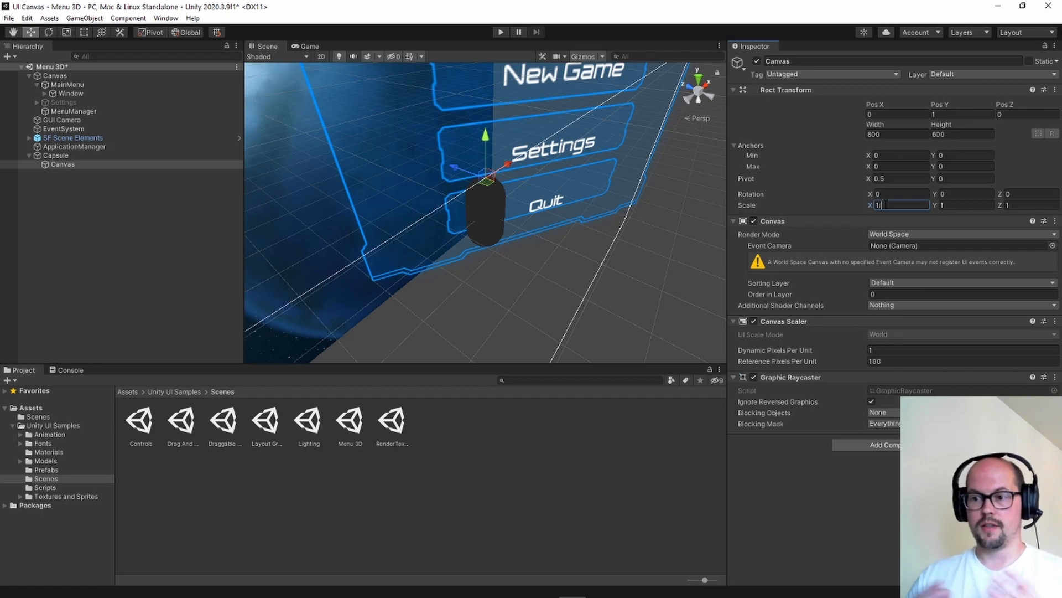
text(800)
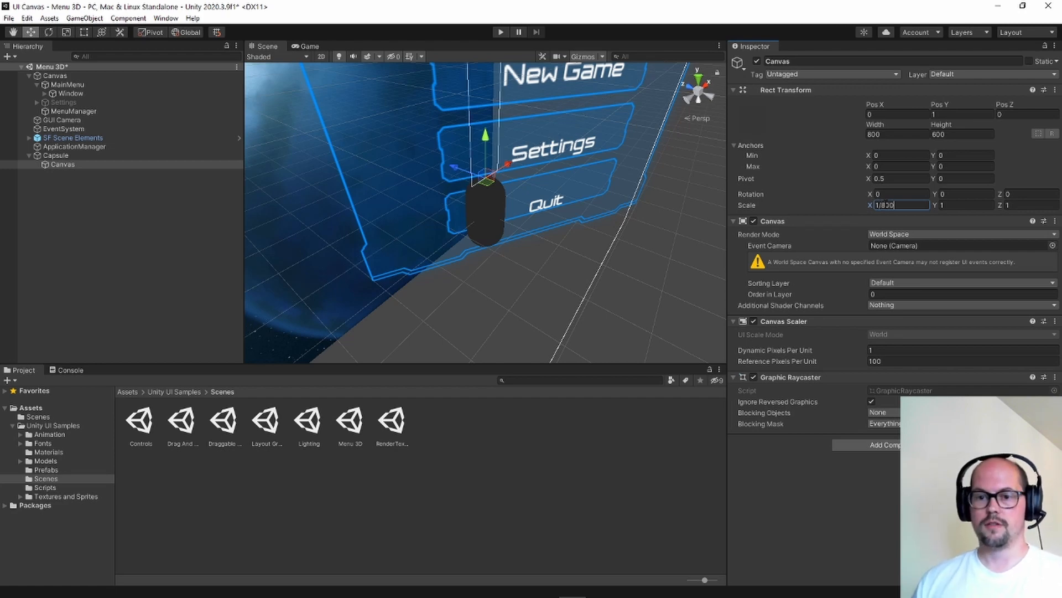
key(Tab)
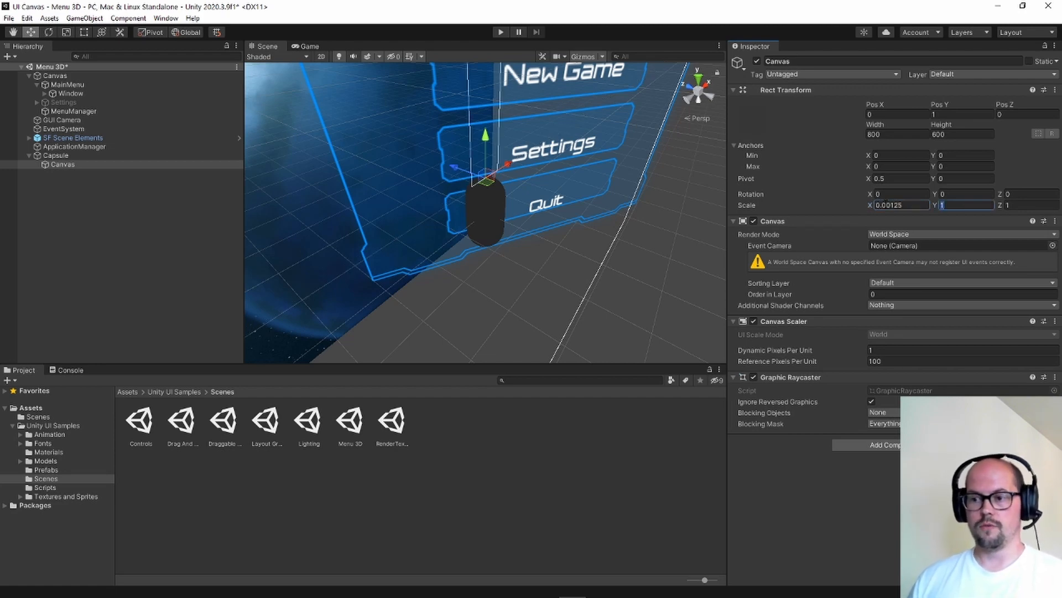
key(shift+Tab)
key(ctrl+c)
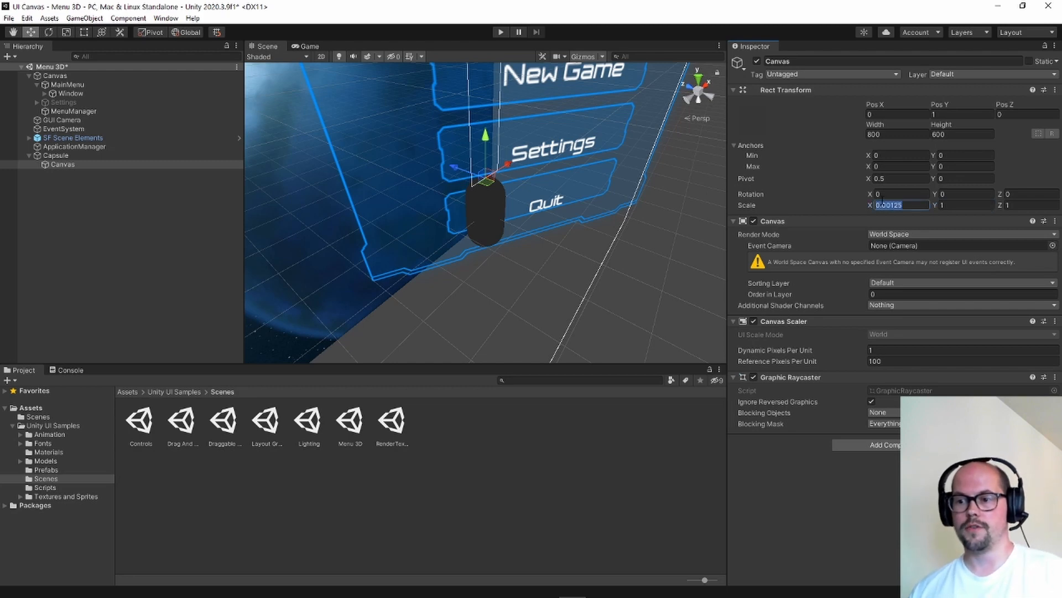
key(Tab)
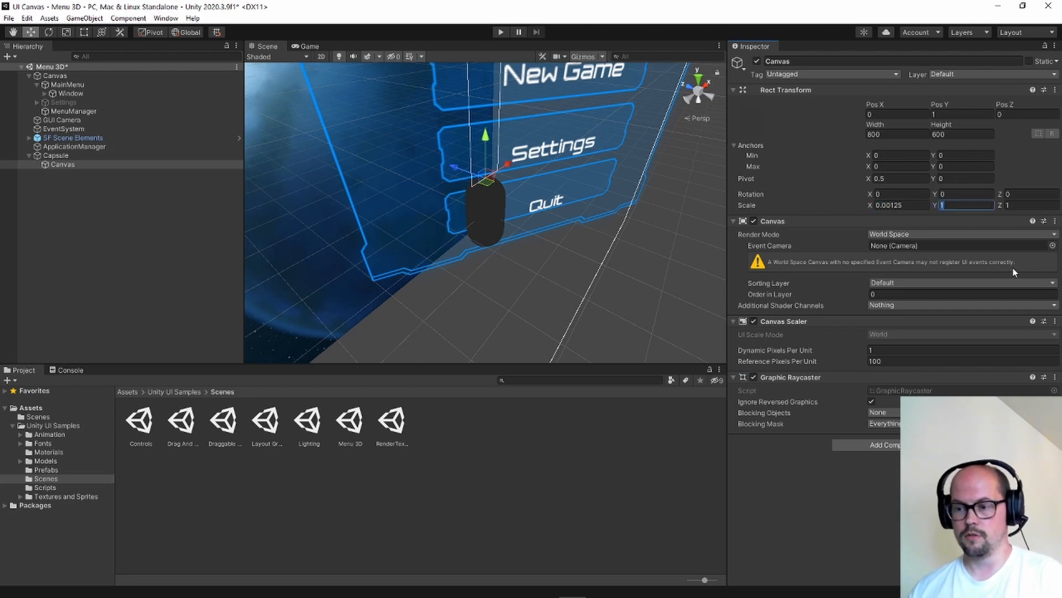
key(ctrl+v)
key(Tab)
key(ctrl+v)
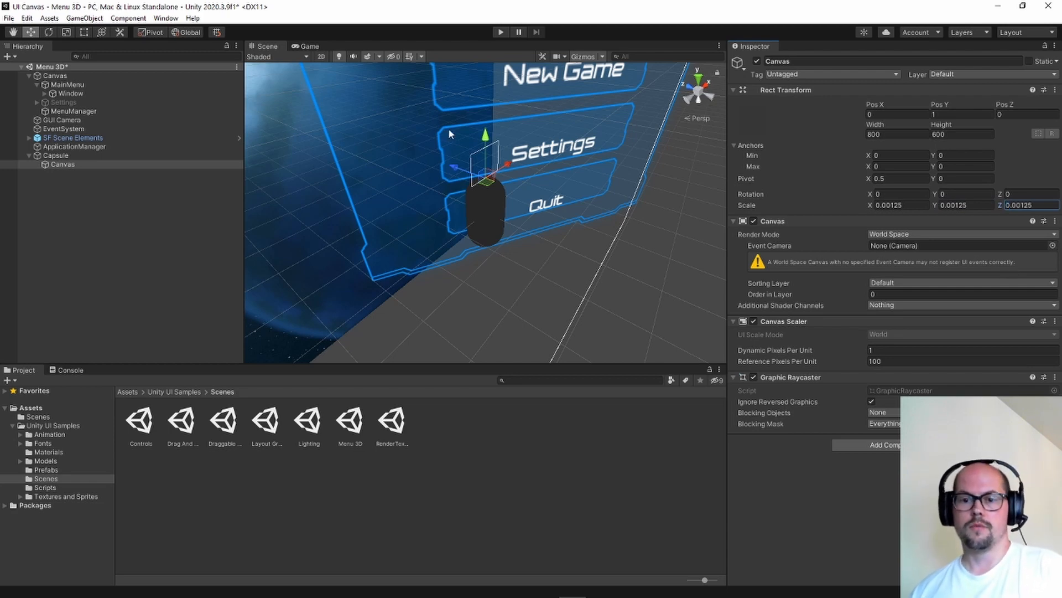
alt+drag(448, 128, 492, 158)
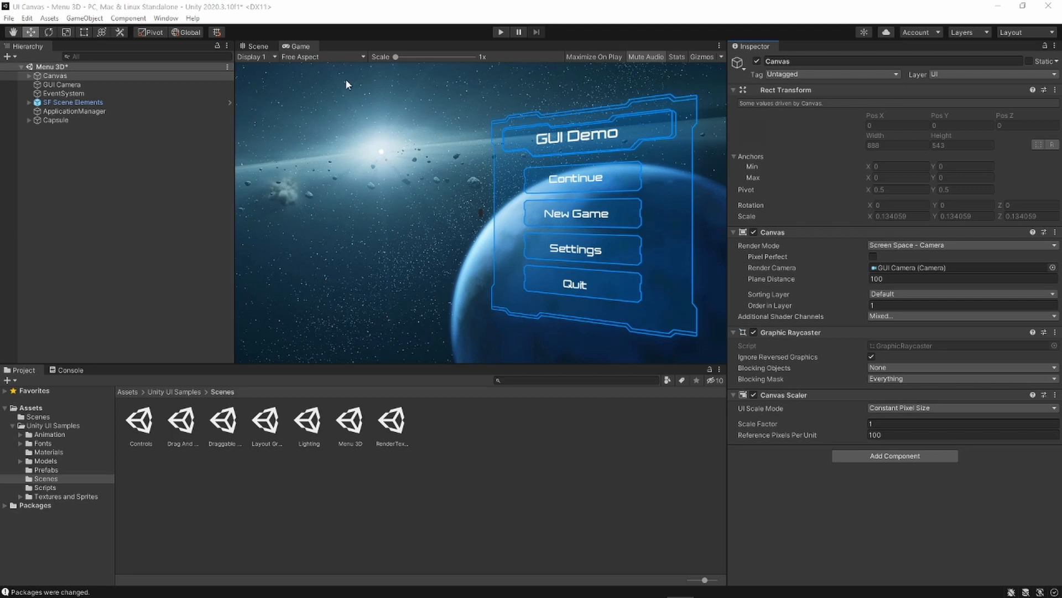
Step: Preview the menu in the Game view at 4K UHD (3840x2160) and switch to the 16:9 aspect for comparison
click(358, 56)
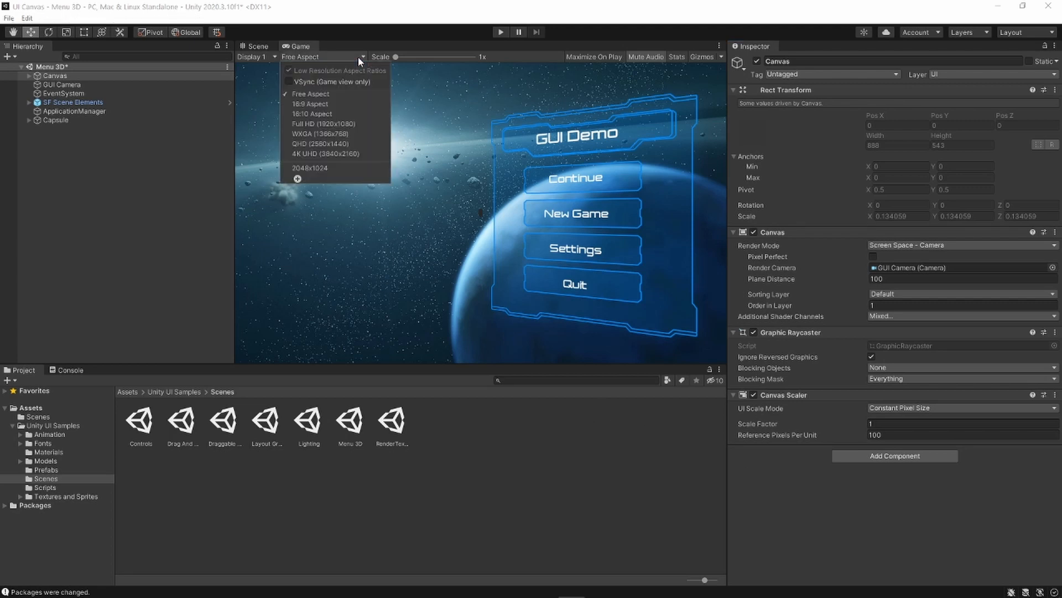
click(349, 155)
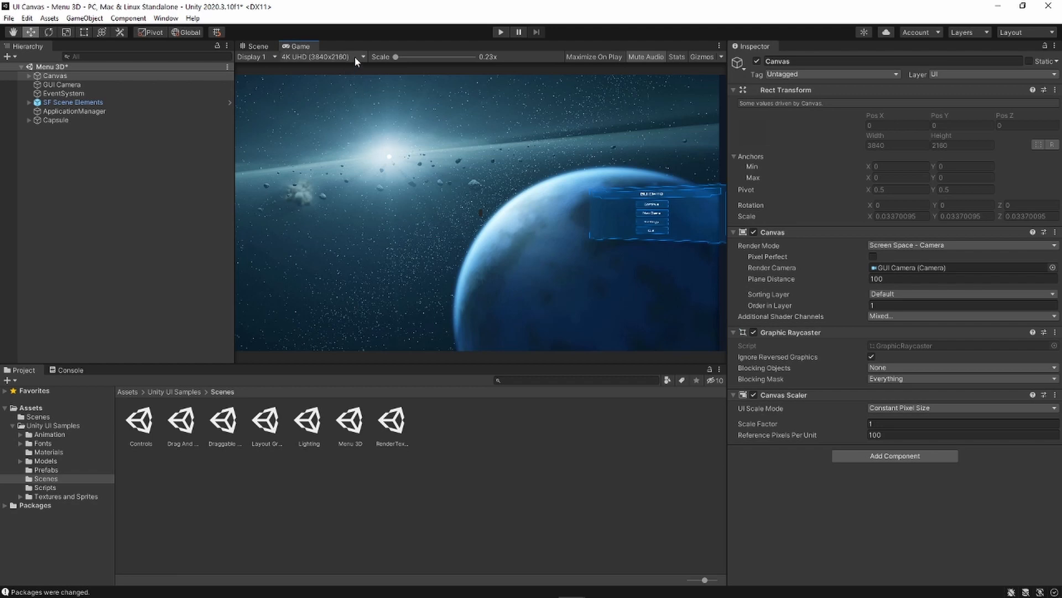
click(915, 410)
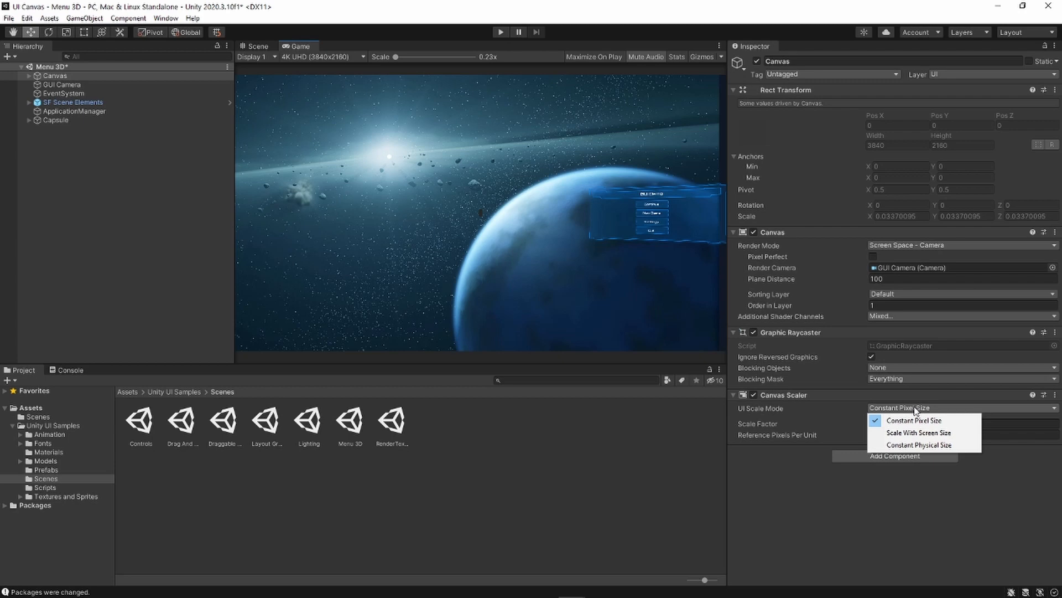
click(341, 58)
click(338, 103)
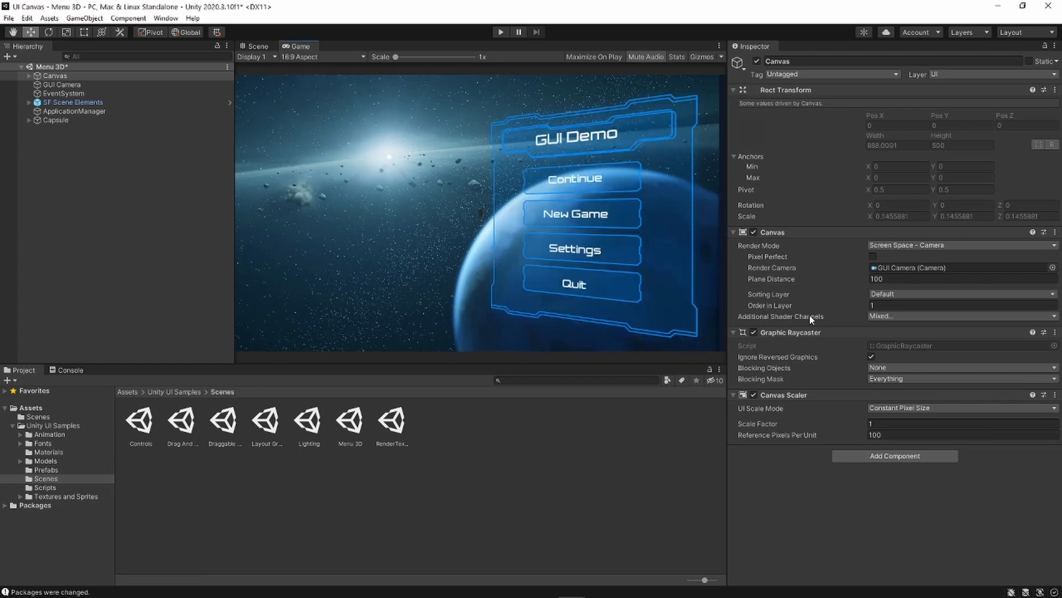
Step: Set the menu Canvas's UI Scale Mode to Scale With Screen Size with Match at 1 (Height)
click(903, 407)
click(888, 433)
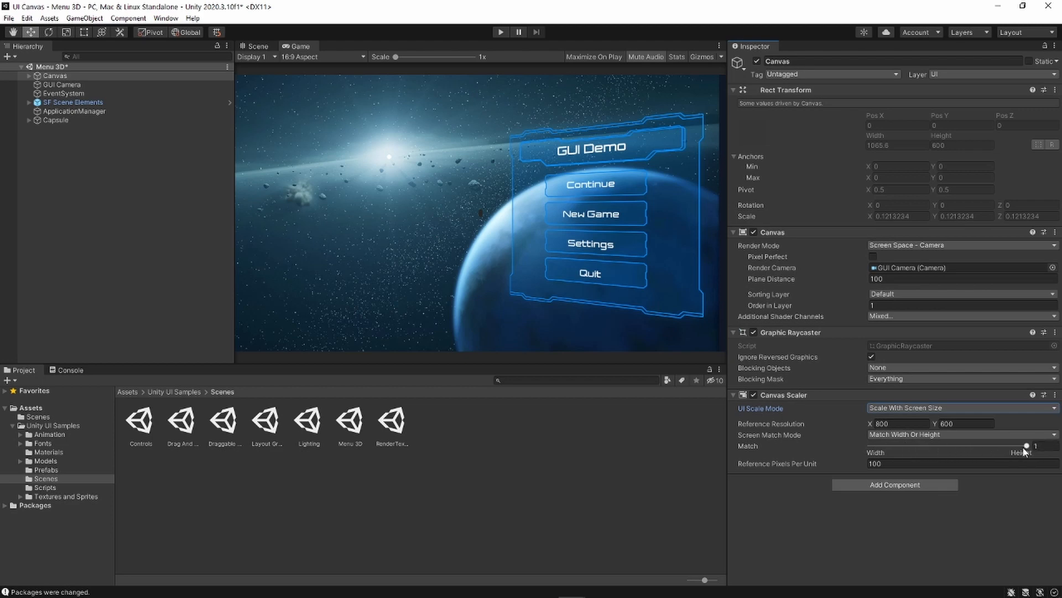
drag(1026, 446, 1048, 452)
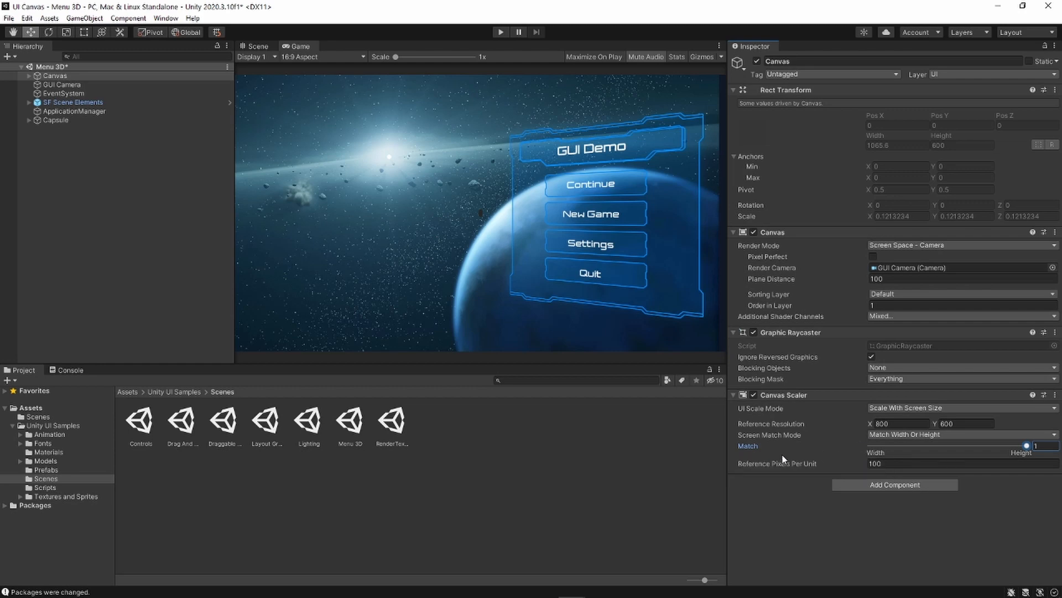
Step: Preview the menu's scaling in the Game view at 4K UHD, QHD, WXGA and Full HD, and return to Free Aspect
click(357, 56)
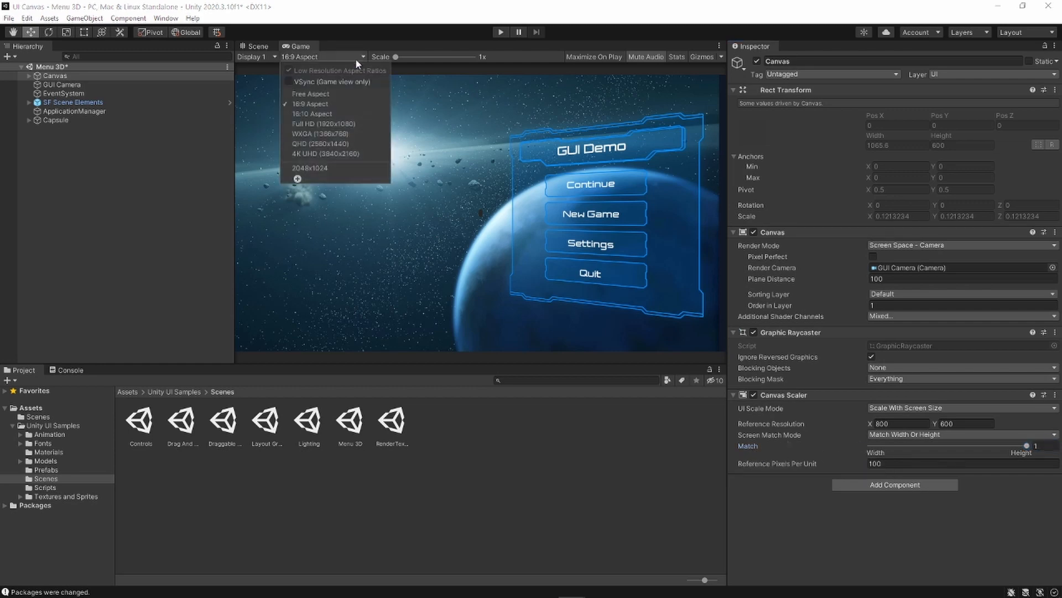
click(357, 154)
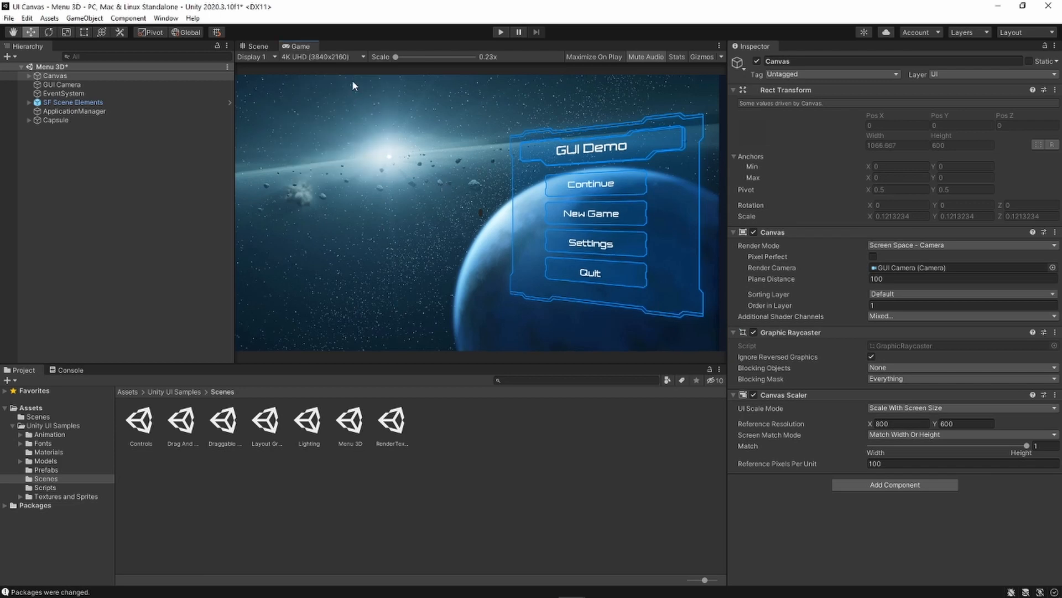
click(363, 56)
click(354, 145)
click(357, 57)
click(353, 134)
click(351, 57)
click(338, 123)
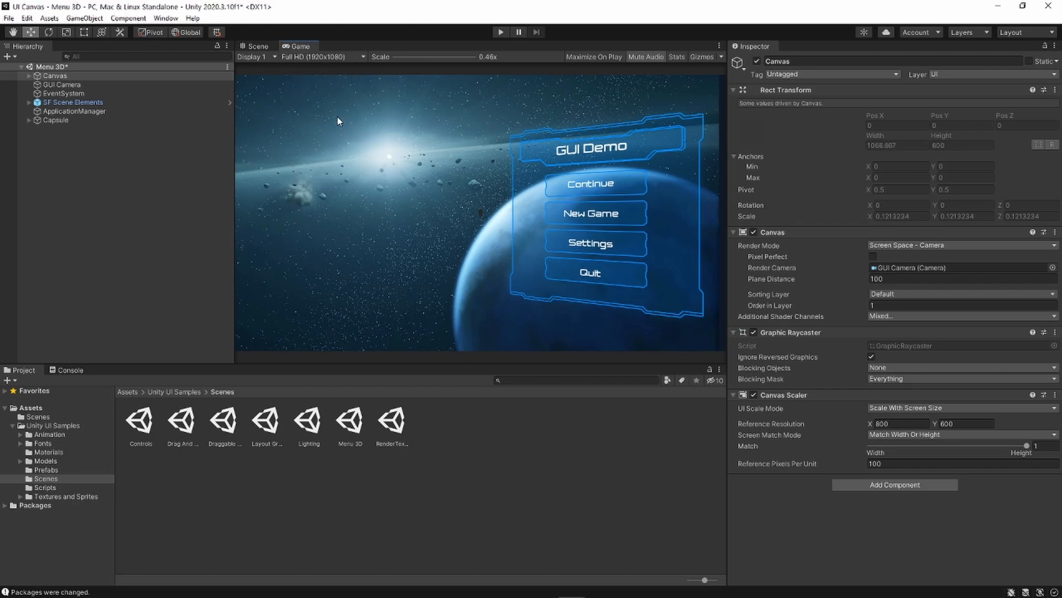
click(355, 57)
click(336, 92)
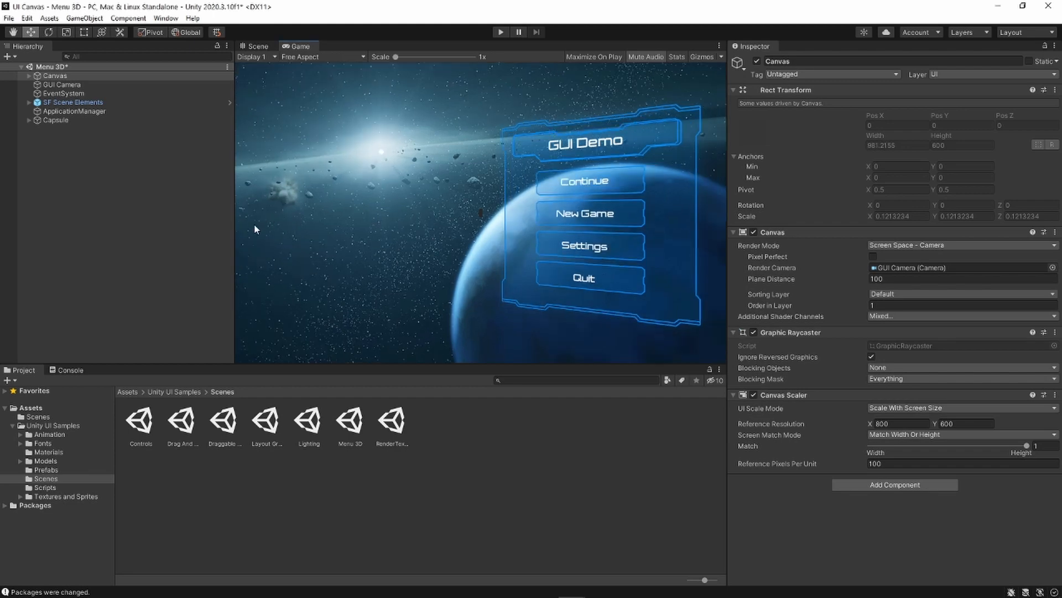
mouse_move(233, 226)
mouse_down()
mouse_move(319, 226)
mouse_move(190, 224)
mouse_move(418, 221)
mouse_move(196, 220)
mouse_move(340, 221)
mouse_move(223, 221)
mouse_up()
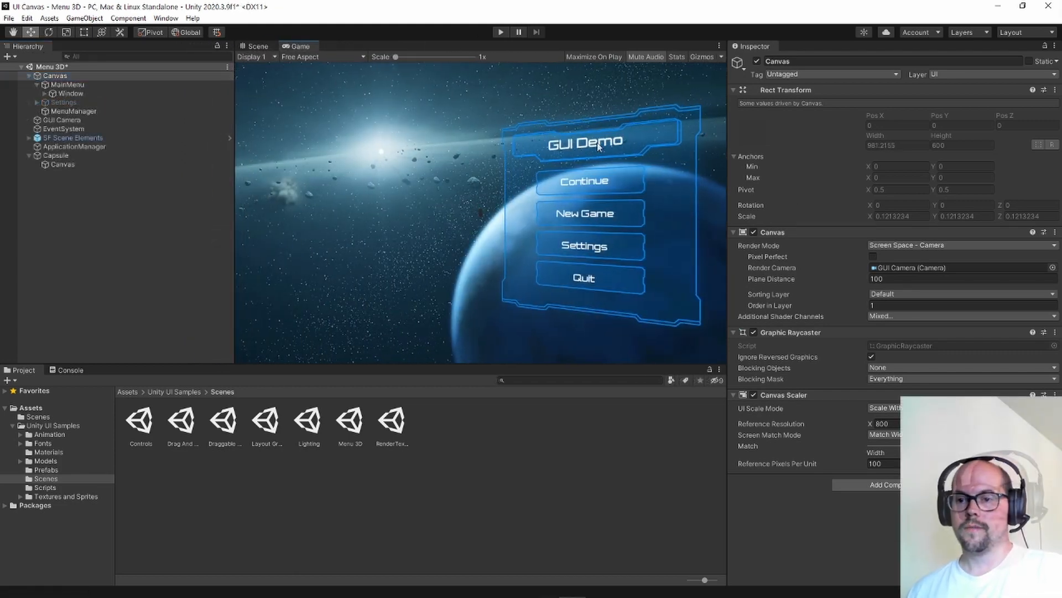
Step: Run the scene in Play mode and test the Quit option of the GUI Demo menu
click(499, 33)
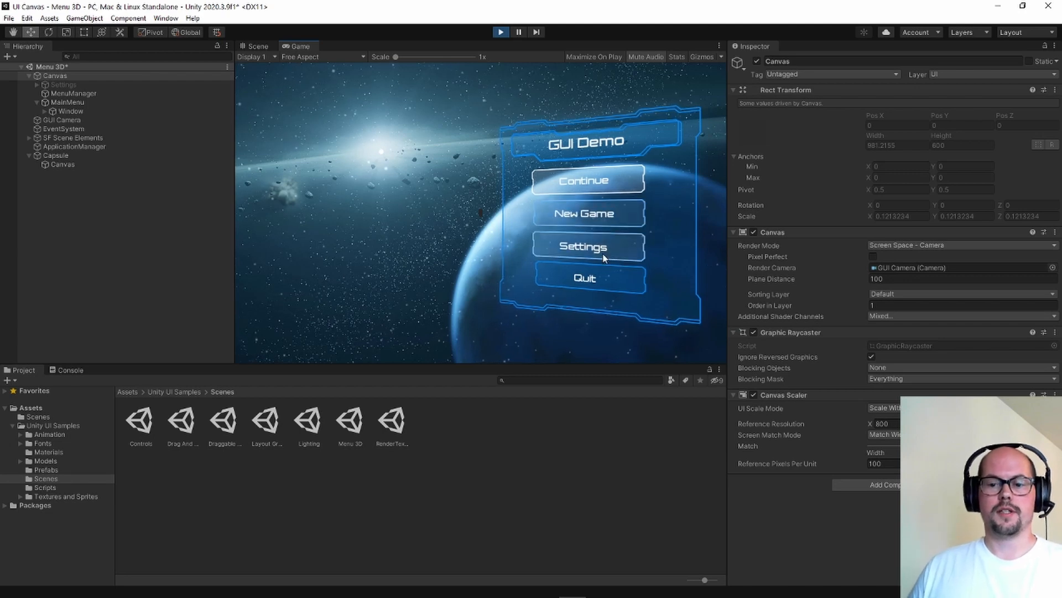
click(585, 277)
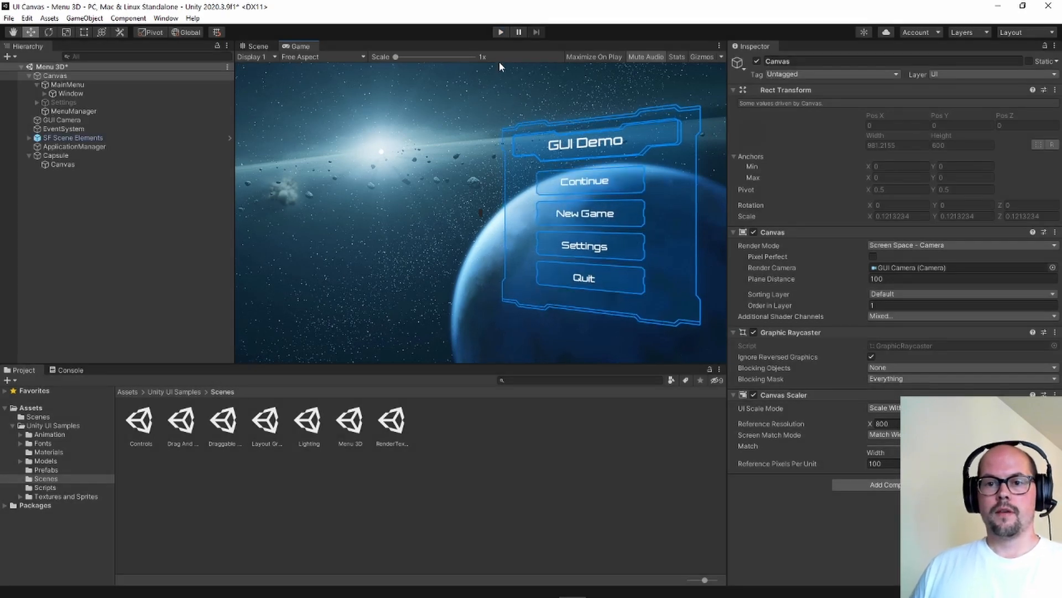